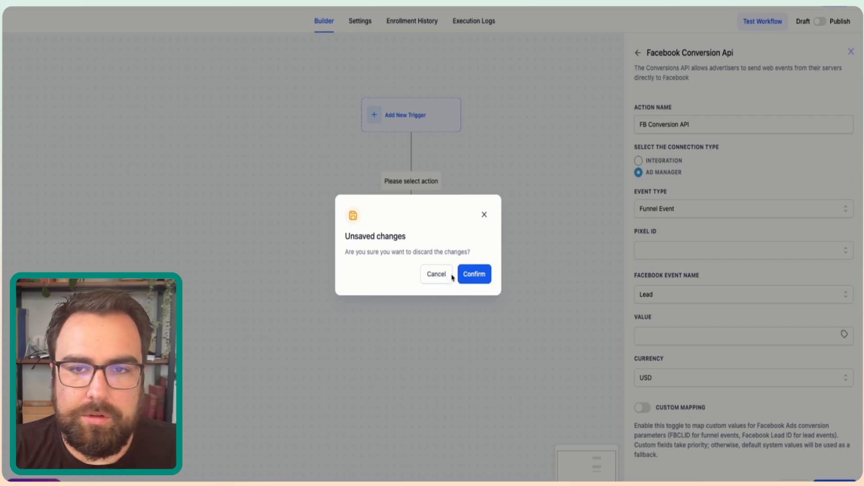
- Leave the workflow builder and discard the unsaved Facebook Conversion Api action
left_click(459, 274)
left_click(794, 484)
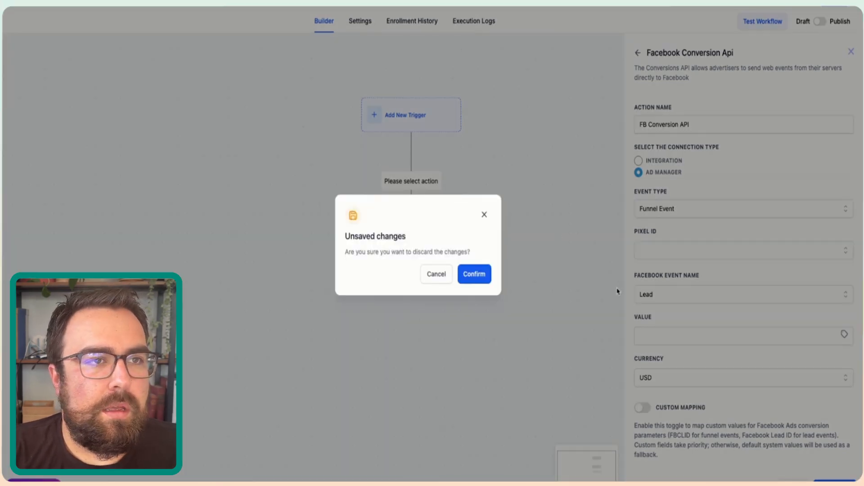
left_click(470, 273)
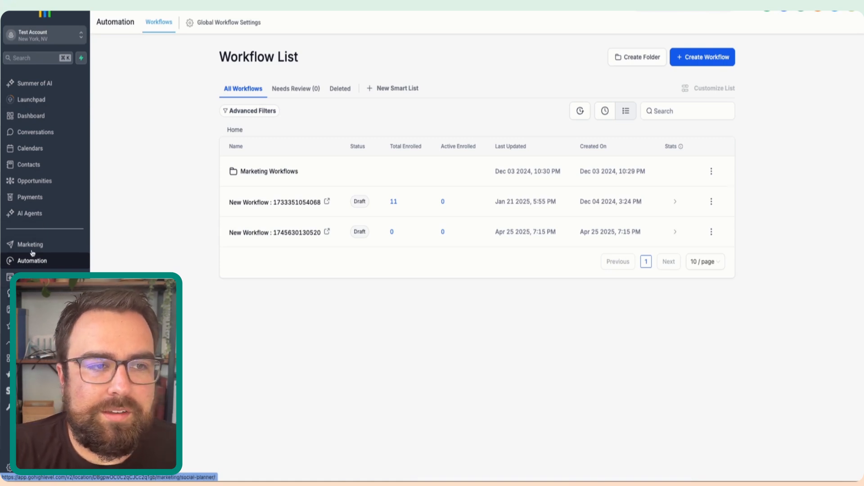
- Open the settings of the Affiliate Marketing Agency website and locate its head and body tracking code fields
left_click(10, 276)
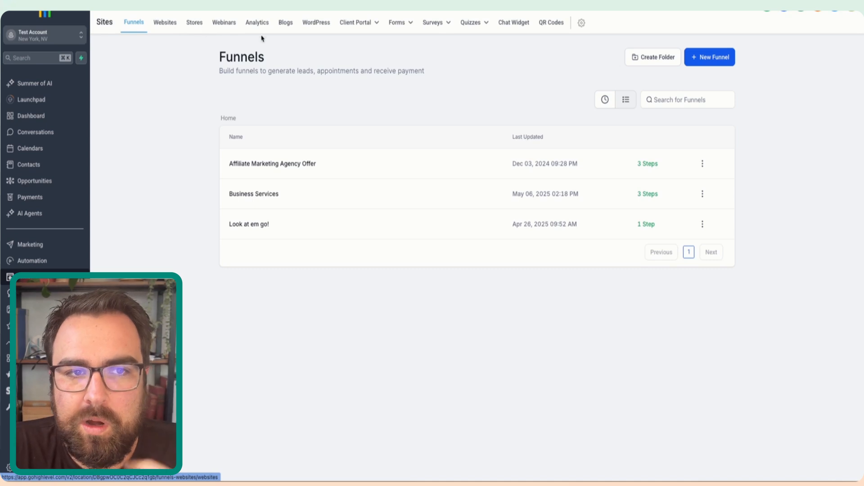
left_click(165, 23)
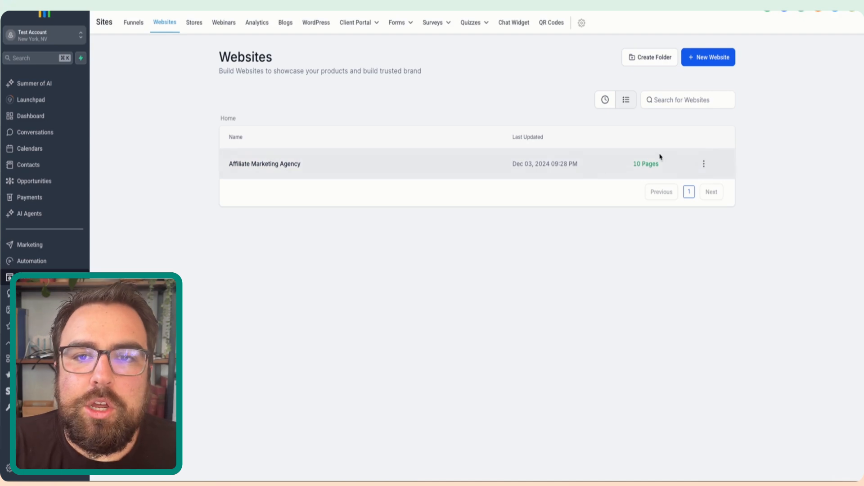
left_click(704, 163)
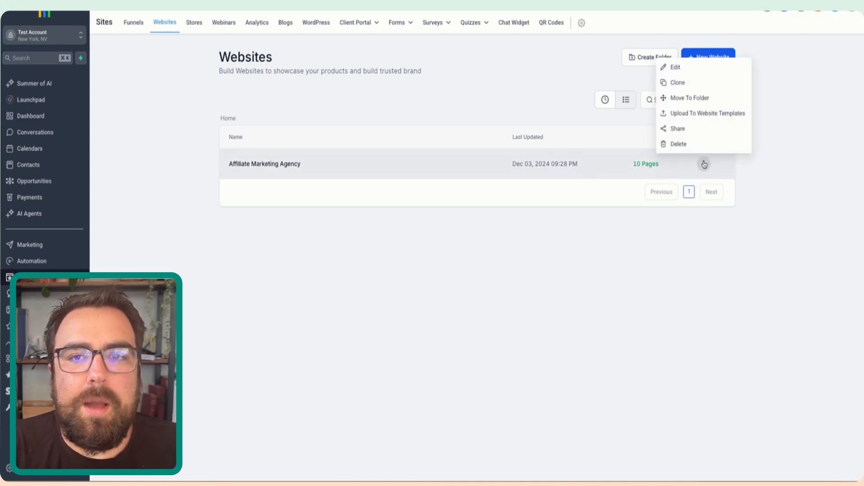
left_click(282, 166)
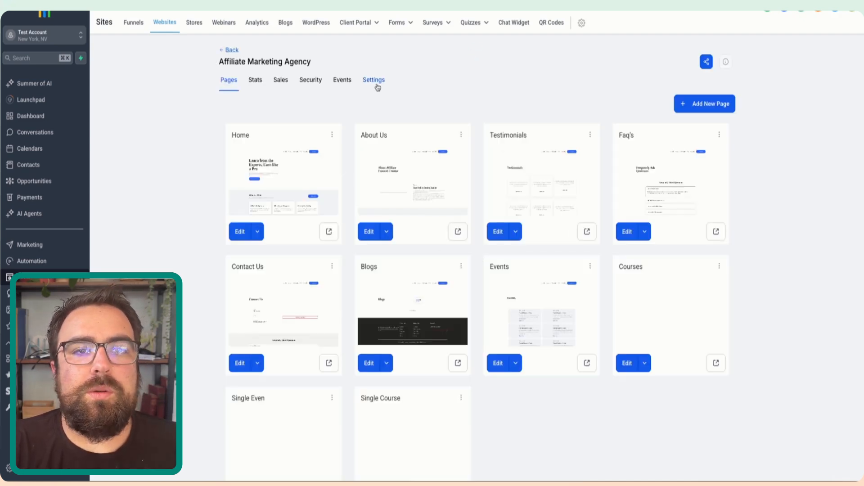
left_click(374, 80)
left_click(311, 248)
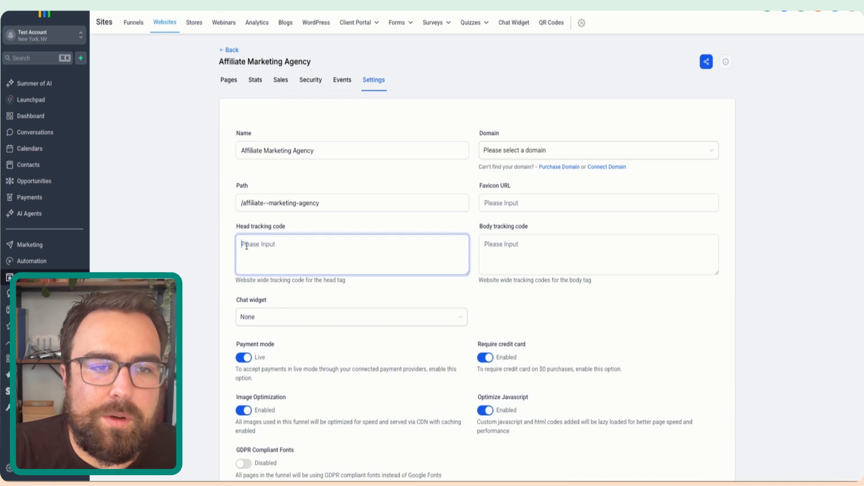
left_click(515, 247)
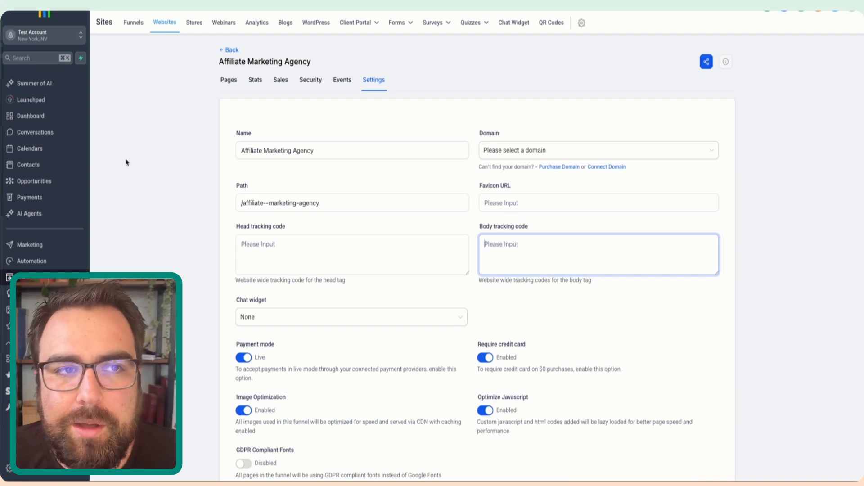
- Visit the funnels list, return to the websites list and reopen the Affiliate Marketing Agency website's settings
left_click(133, 23)
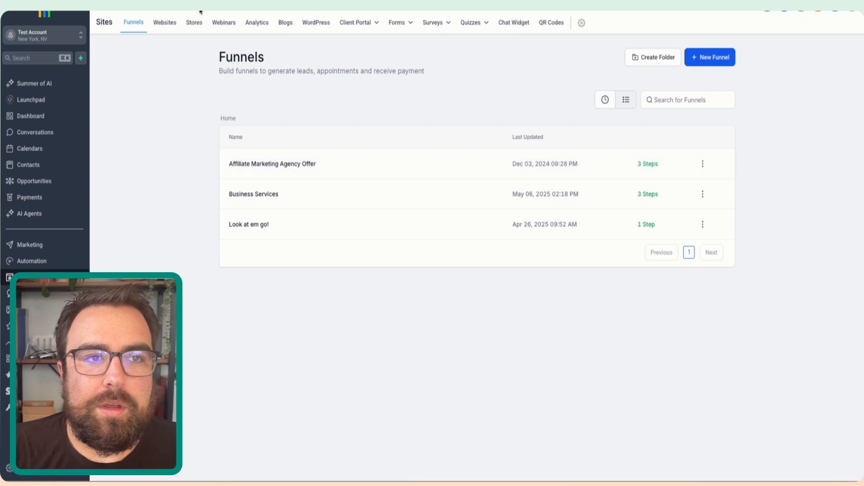
left_click(172, 25)
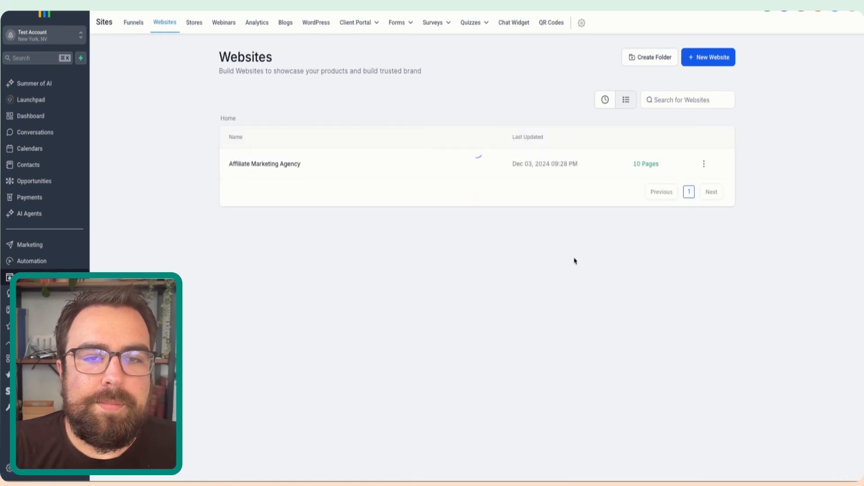
left_click(274, 166)
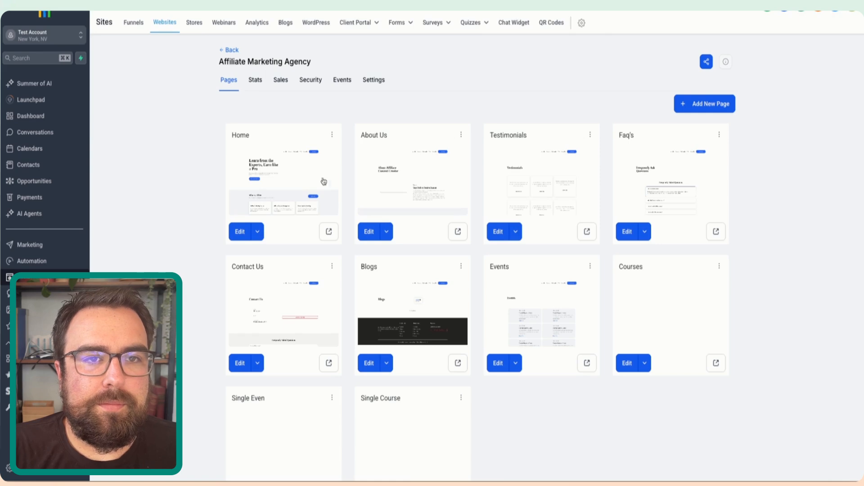
left_click(373, 81)
- Enter a script block in the head tracking code: <script>, a line reading Hi, and </script>
left_click(300, 262)
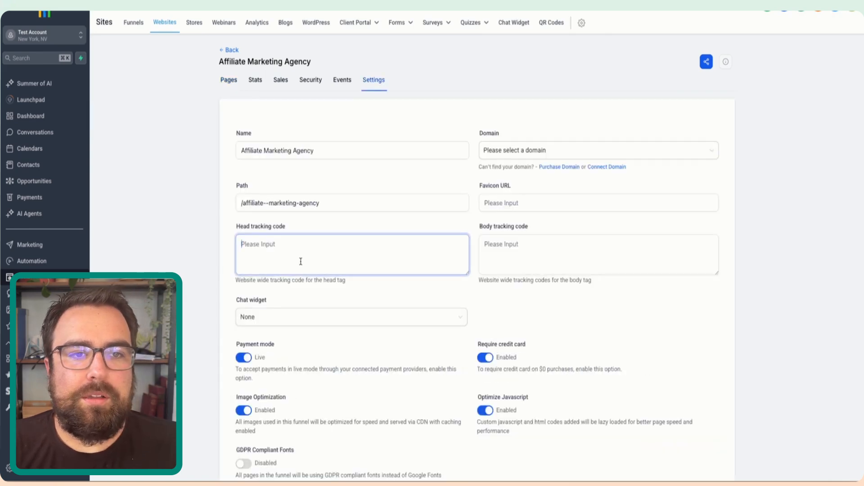
type("<script> Hi ")
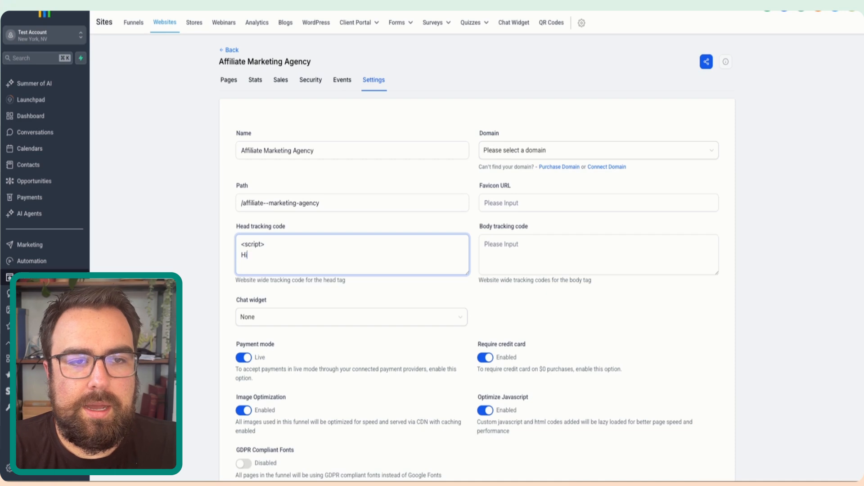
type("</s")
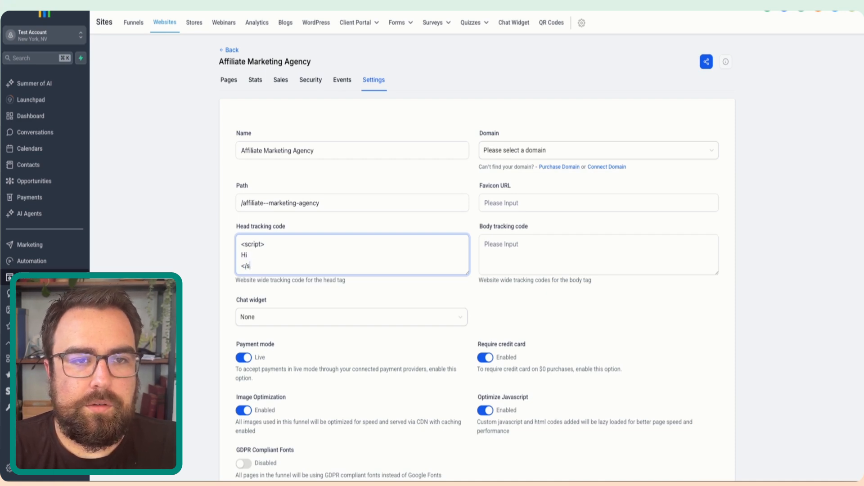
type("cript>")
- Replace the line inside the script tags of the head tracking code with "<--- GTM Script Goes HERE --->"
key("super+a")
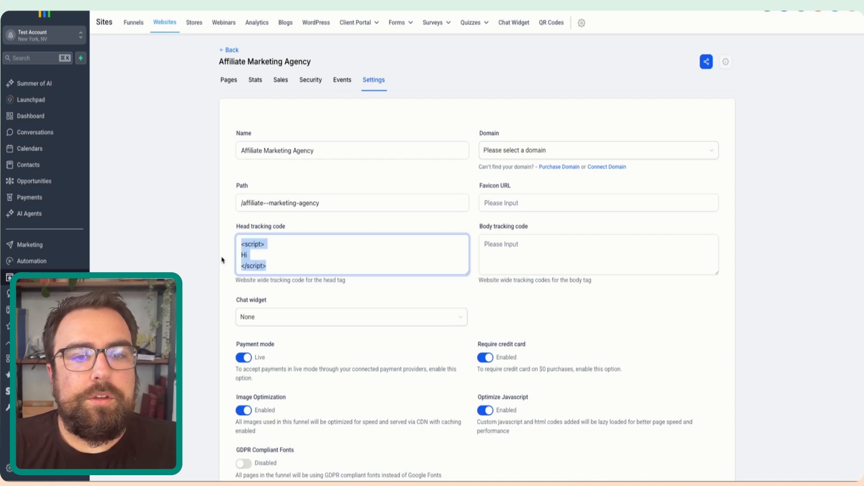
left_click(261, 246)
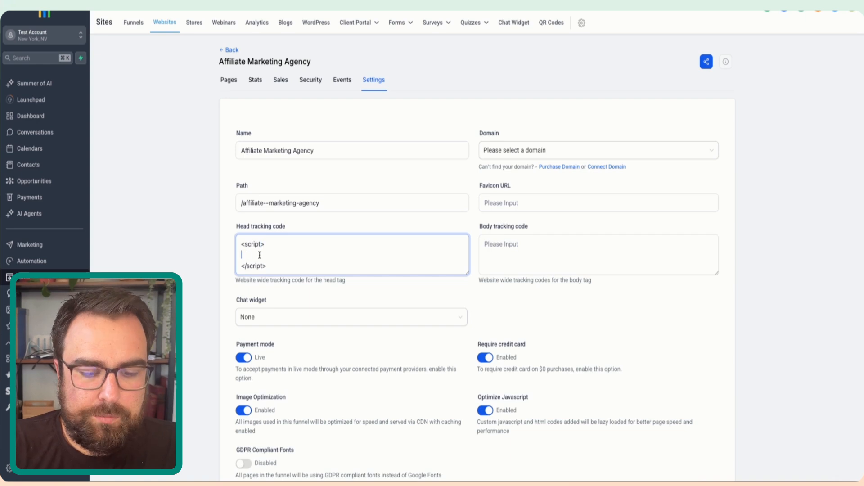
type("G")
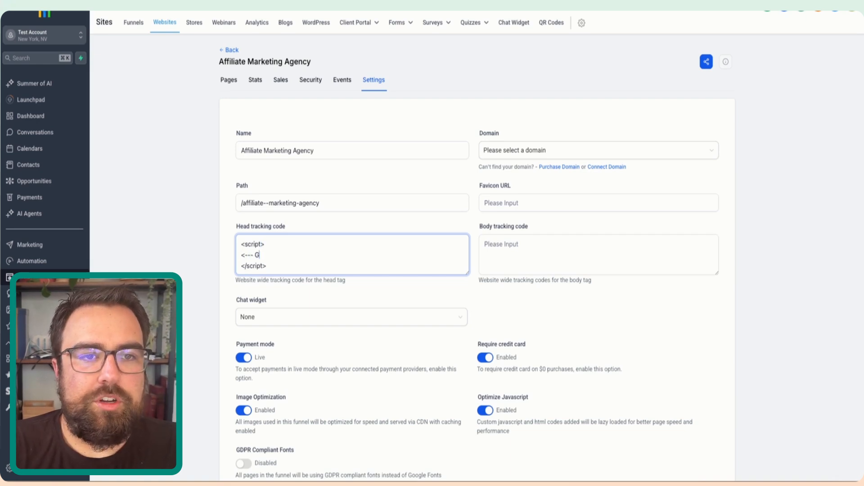
type("TM Script Goes")
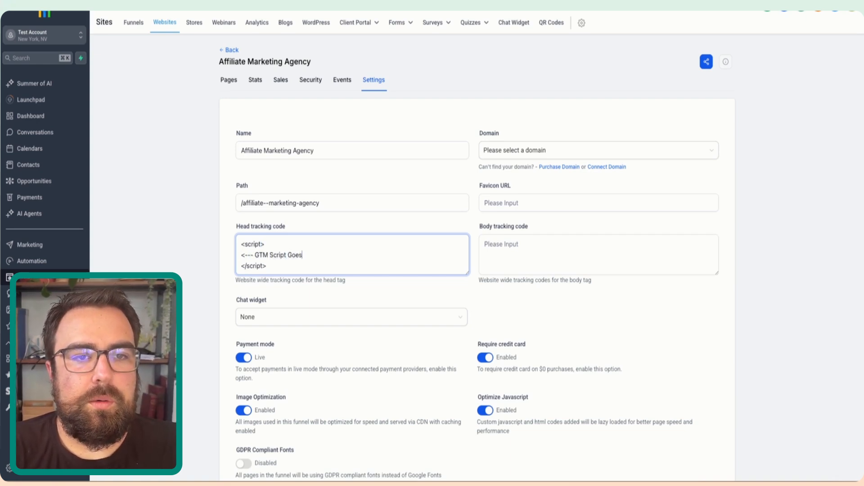
type(" HERE --->")
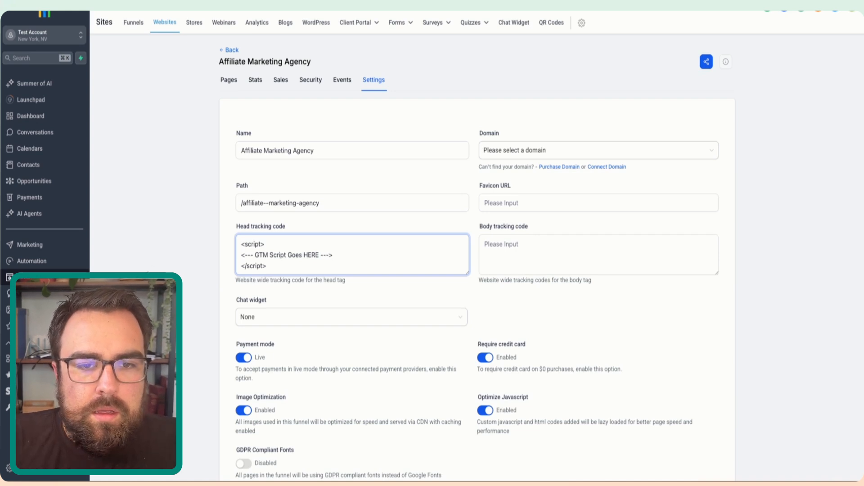
- Save the website settings and reopen them to check the head tracking code
left_click(193, 242)
scroll(194, 243, "down", 3)
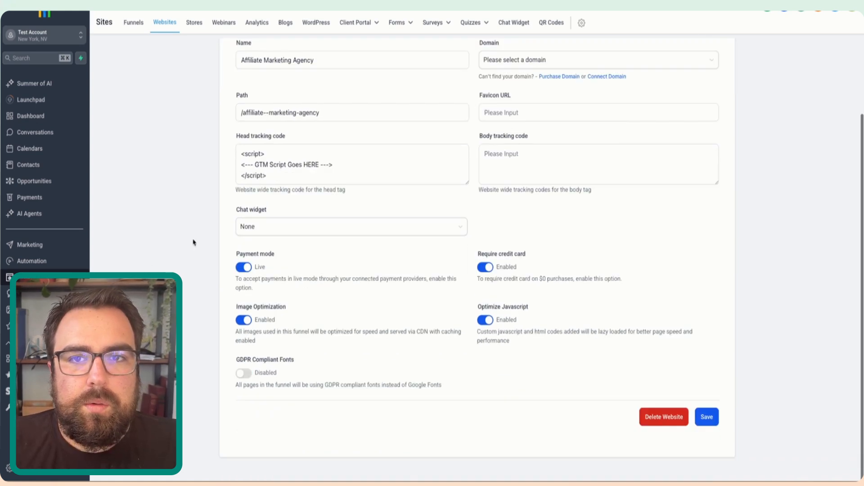
left_click(705, 425)
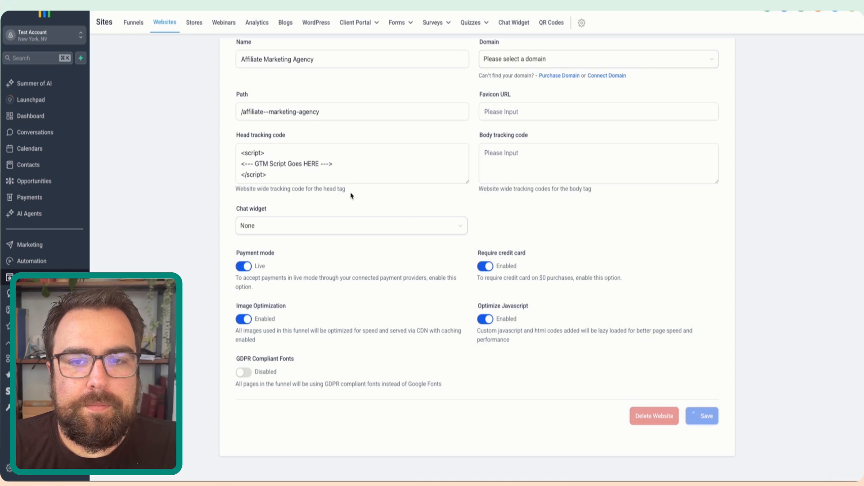
left_click(336, 178)
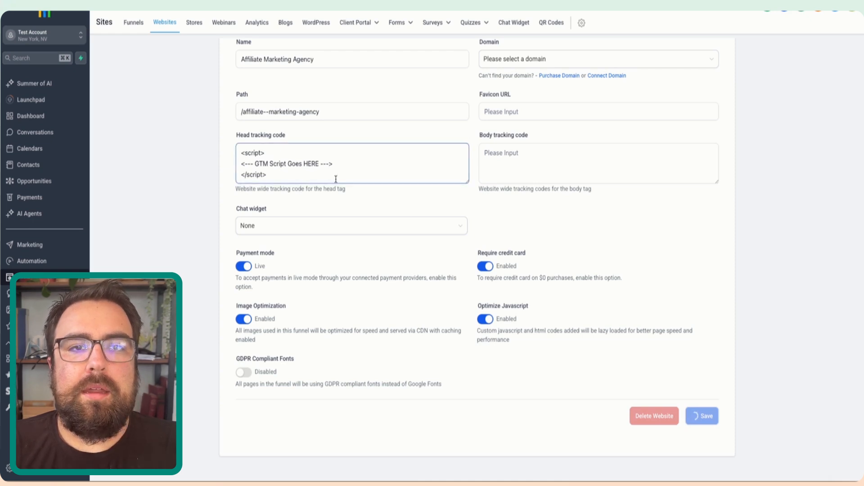
left_click_drag(335, 179, 235, 158)
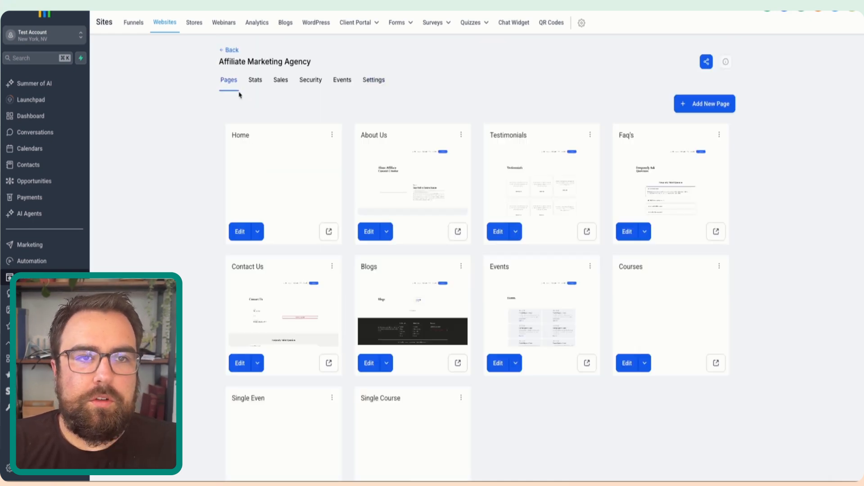
left_click(374, 80)
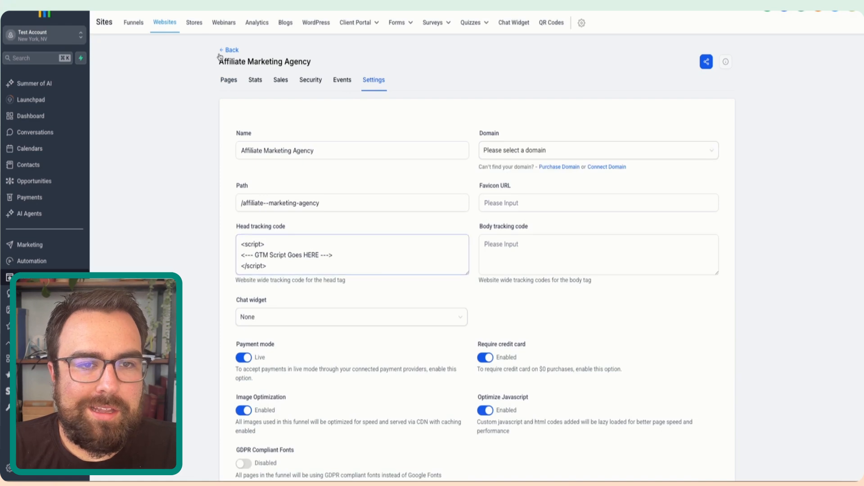
- Open the settings of the Affiliate Marketing Agency Offer funnel and locate its head and body tracking code fields
left_click(128, 24)
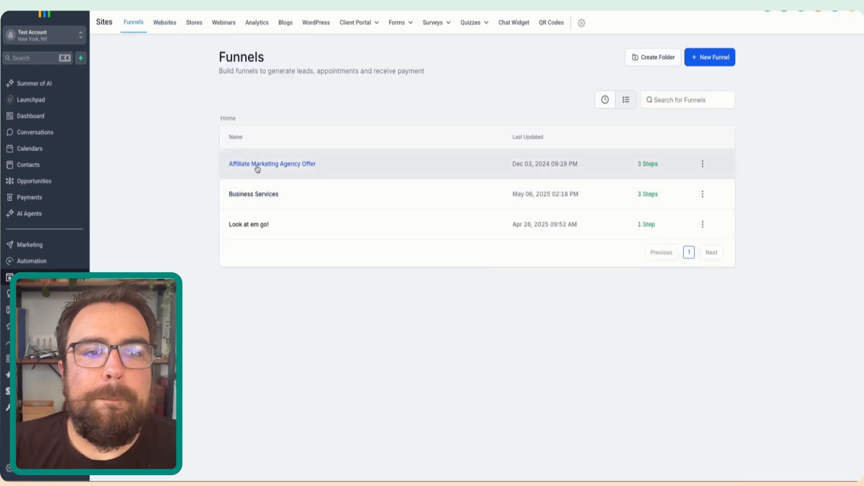
left_click(701, 165)
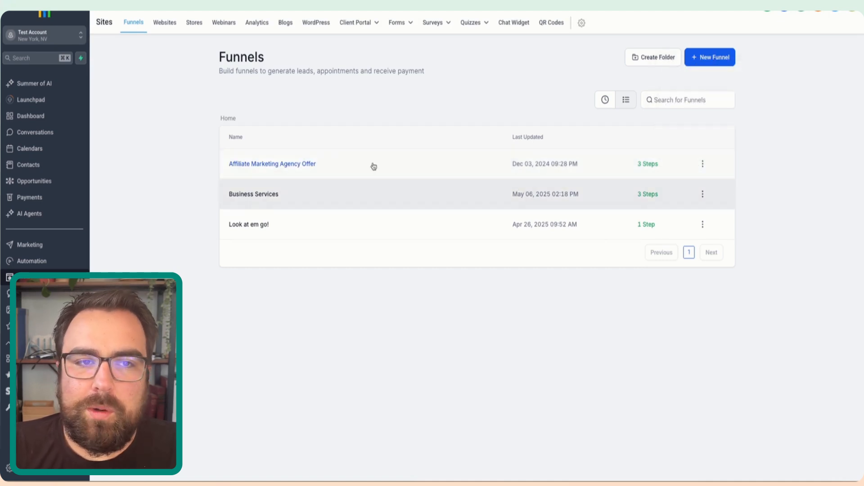
left_click(296, 165)
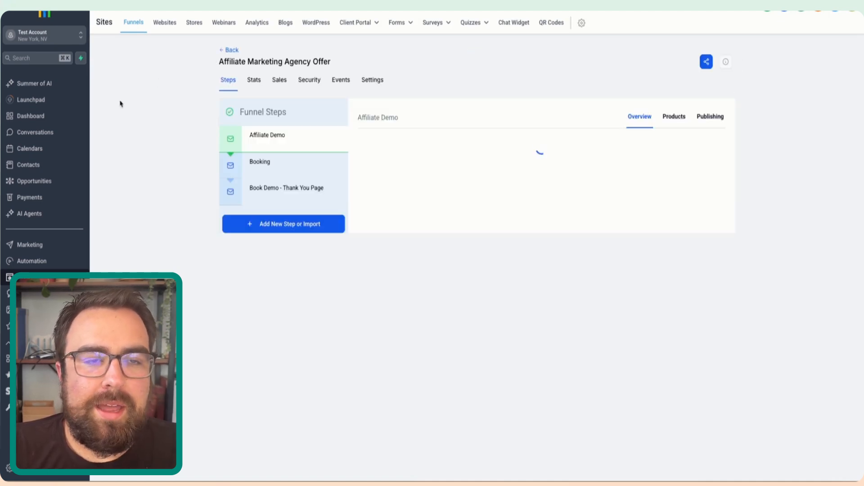
left_click(373, 79)
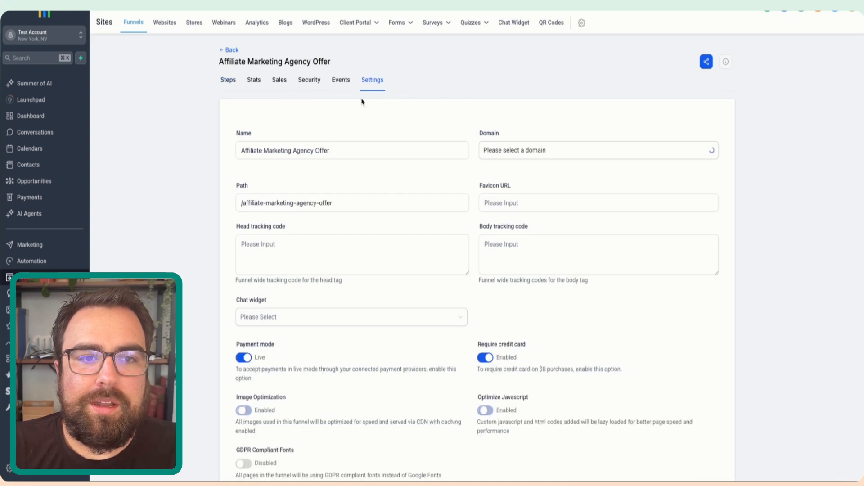
left_click(269, 264)
left_click(523, 250)
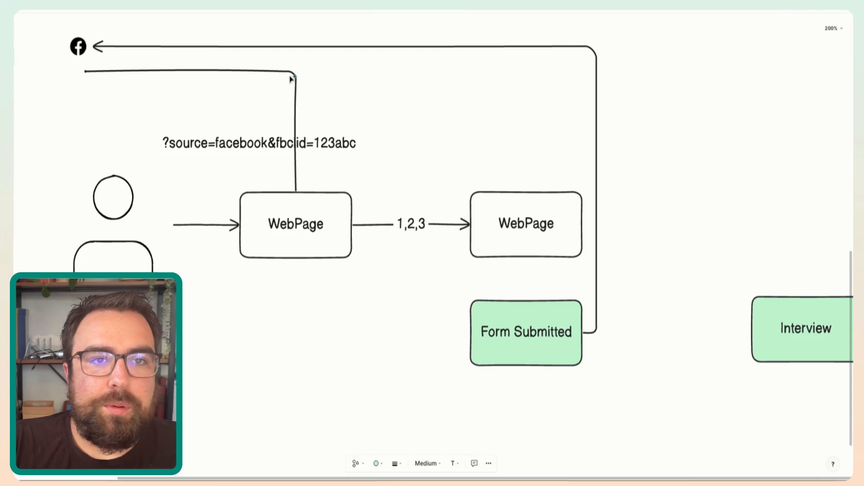
- Switch to the whiteboard diagram, delete the line between Facebook and the first WebPage box, and select the arrow from Form Submitted to Facebook
left_click(290, 76)
key("Delete")
left_click(311, 49)
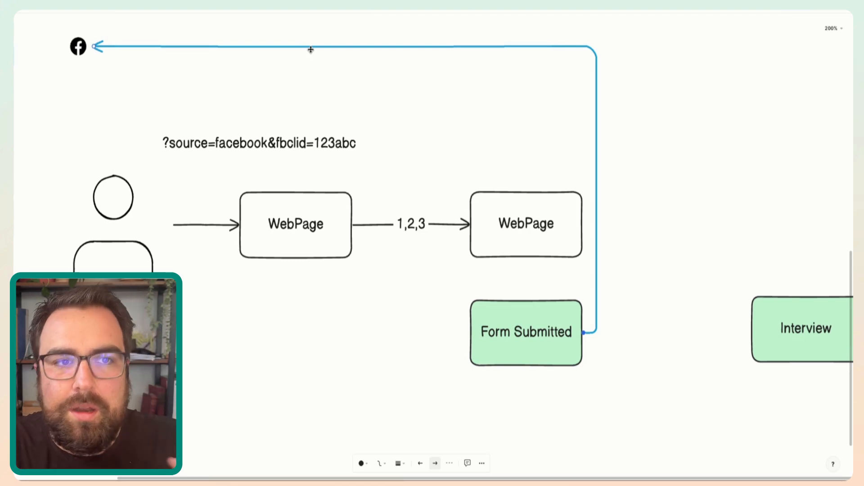
- Examine the lower flow in the diagram, from the WebPage boxes through the Purchase, Draft and Success boxes
scroll(328, 144, "down", 8)
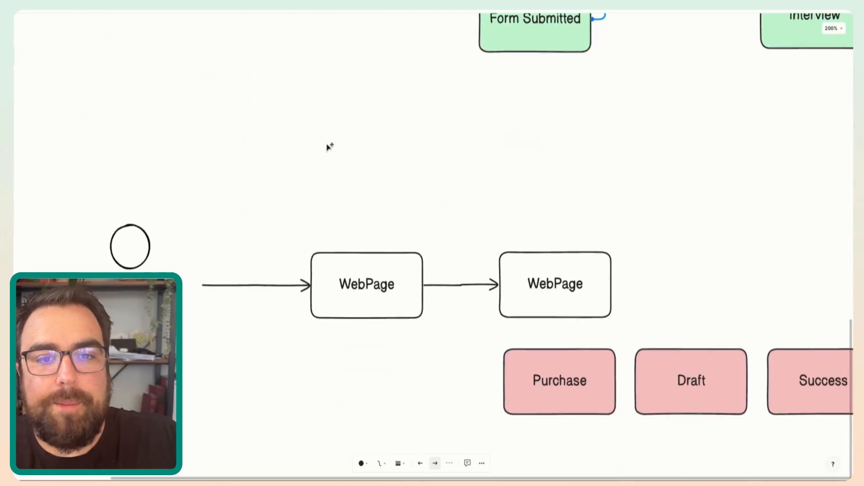
scroll(326, 144, "down", 1)
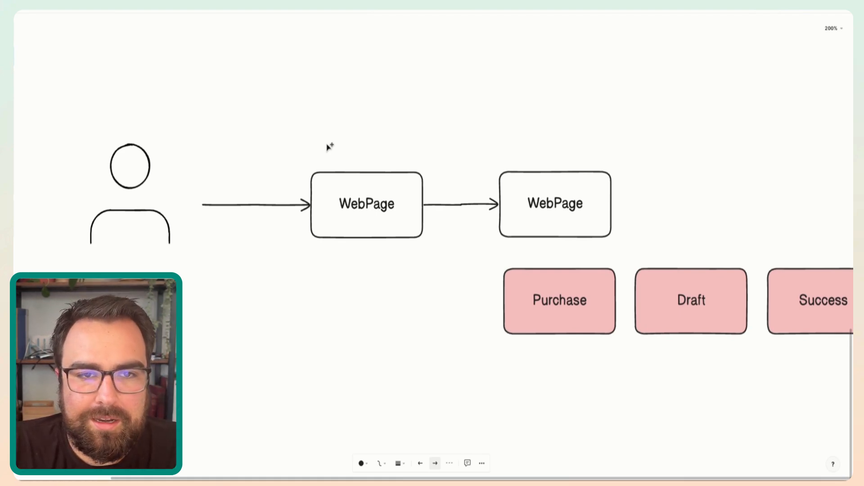
left_click(338, 204)
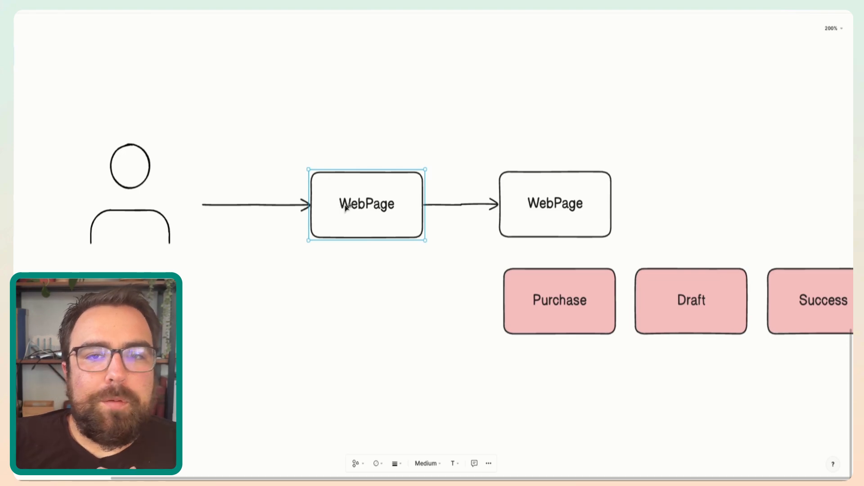
scroll(430, 232, "right", 5)
scroll(429, 232, "down", 1)
left_click(444, 264)
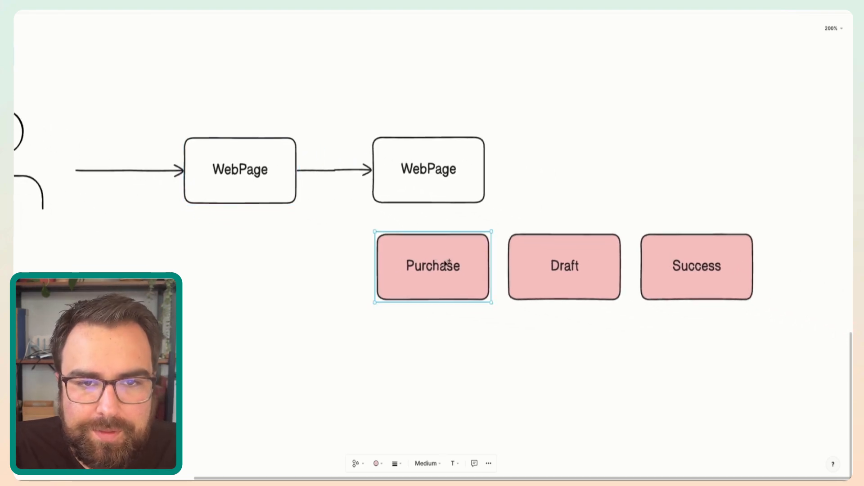
scroll(461, 271, "right", 1)
scroll(462, 271, "down", 1)
left_click(556, 258)
left_click(678, 242)
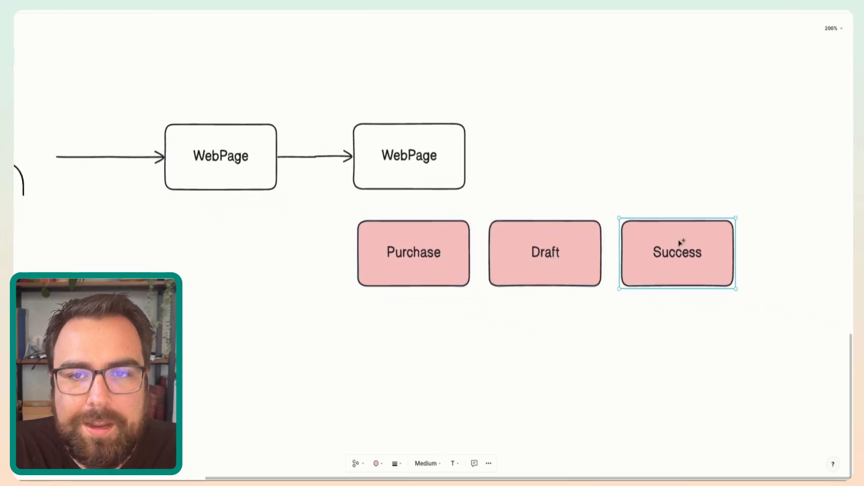
- Select the Draft and Success boxes in the diagram and review them alongside the form submission flow
left_click_drag(473, 189, 757, 366)
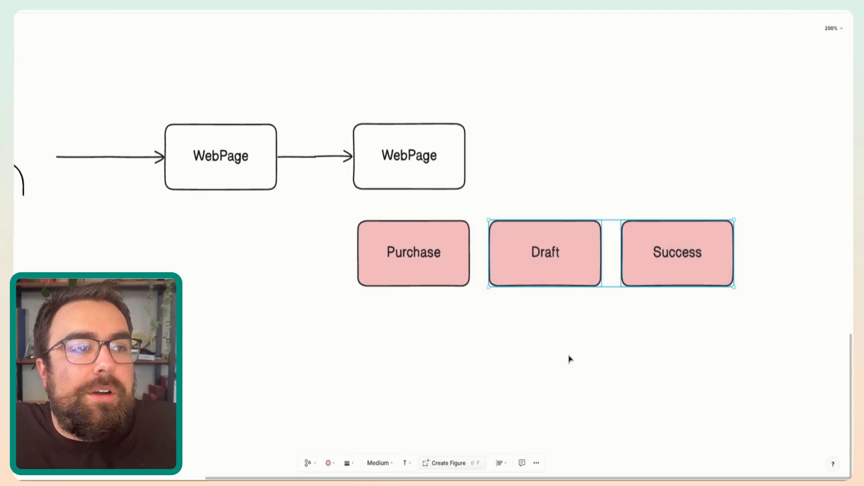
scroll(570, 359, "down", 3)
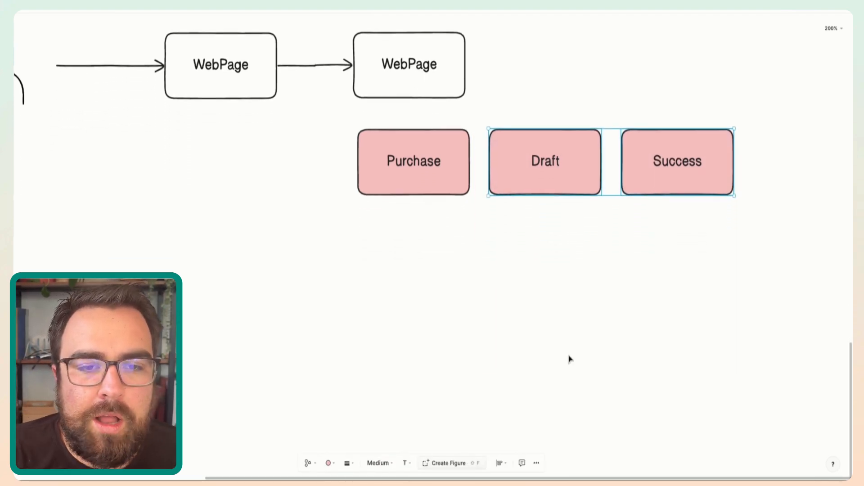
scroll(570, 359, "down", 4)
scroll(569, 359, "down", 4)
scroll(569, 358, "up", 3)
scroll(570, 359, "down", 4)
scroll(569, 359, "up", 1)
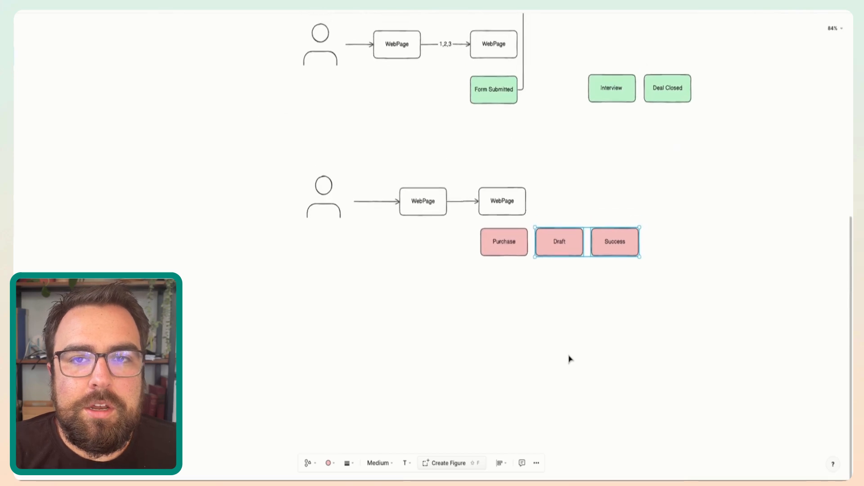
right_click(570, 359)
left_click(453, 342)
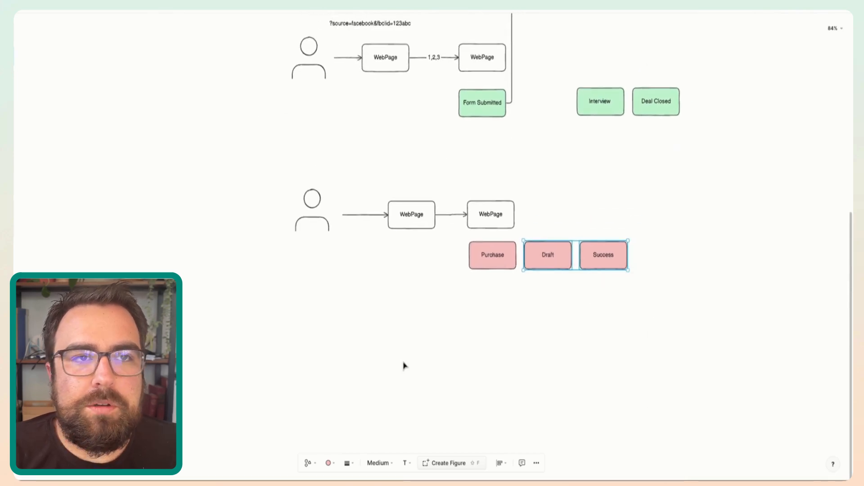
scroll(403, 362, "up", 5)
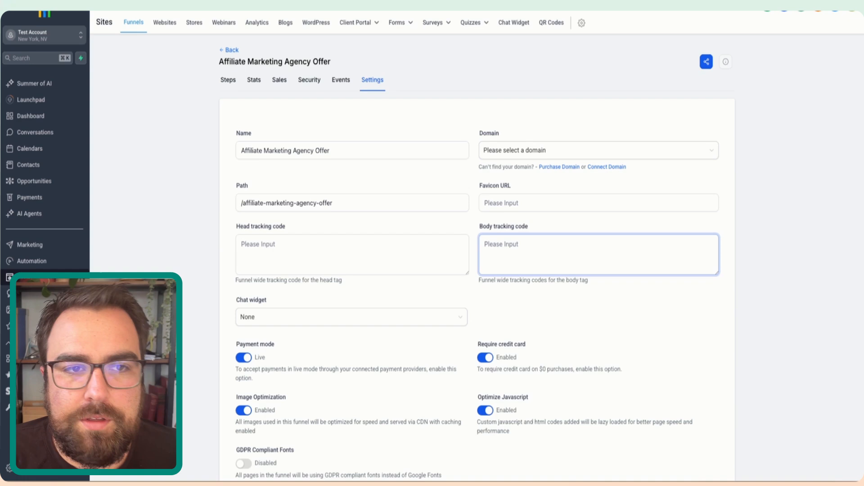
- Switch to HighLevel and open the automation workflow that contains the #3 Sending Event action
left_click(39, 265)
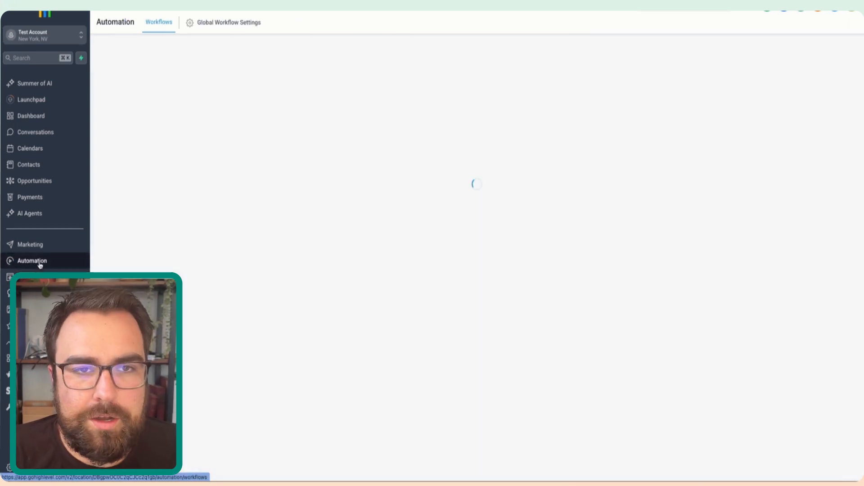
left_click(258, 205)
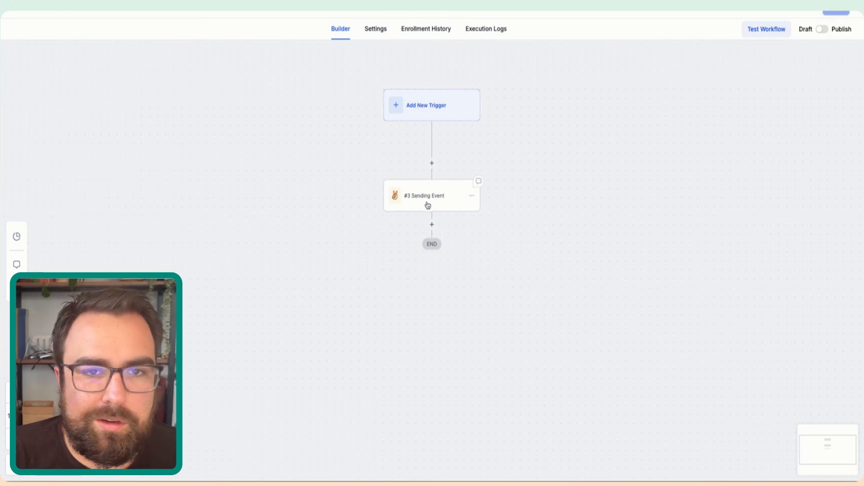
left_click_drag(427, 205, 389, 237)
scroll(390, 237, "up", 5)
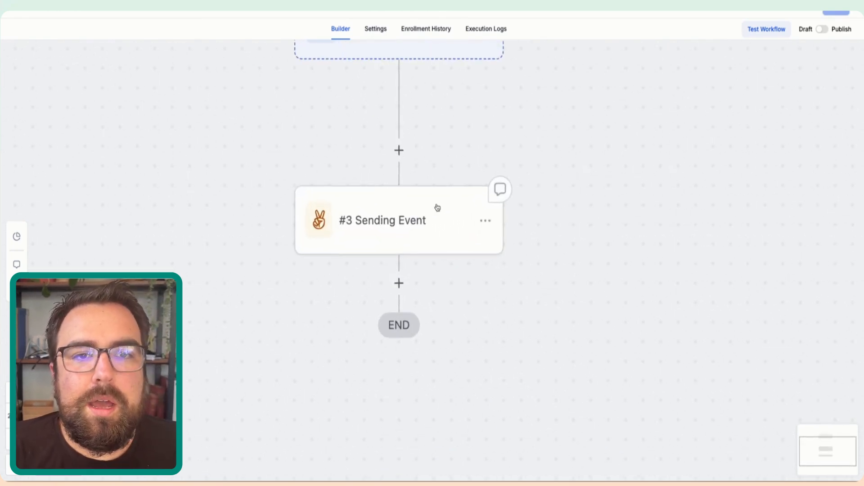
left_click_drag(437, 208, 435, 225)
left_click(397, 172)
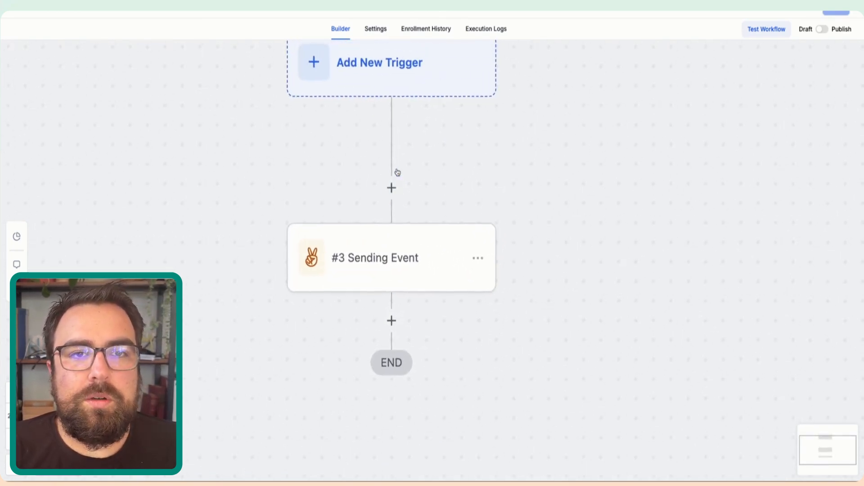
- Add a Lead Created trigger to the workflow and save it
left_click(384, 83)
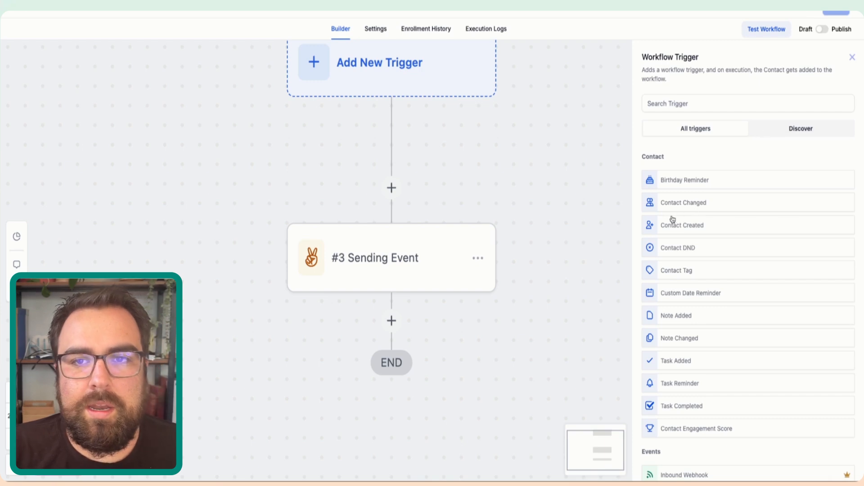
scroll(659, 248, "down", 3)
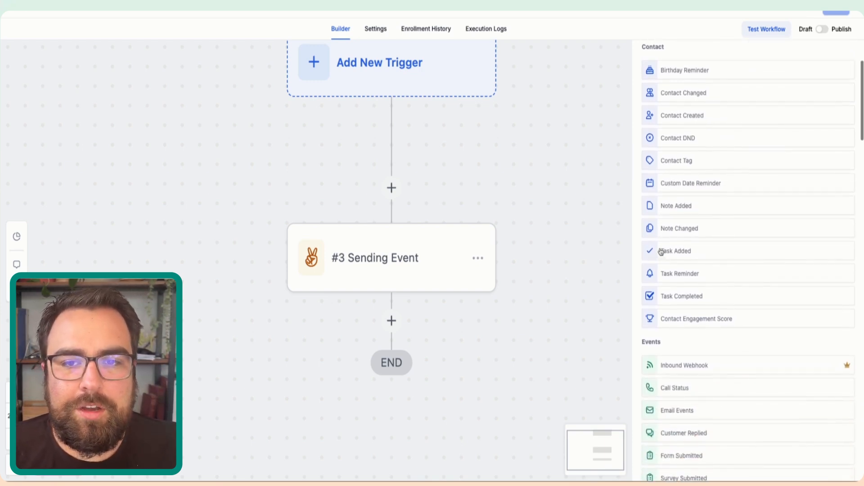
scroll(667, 379, "down", 1)
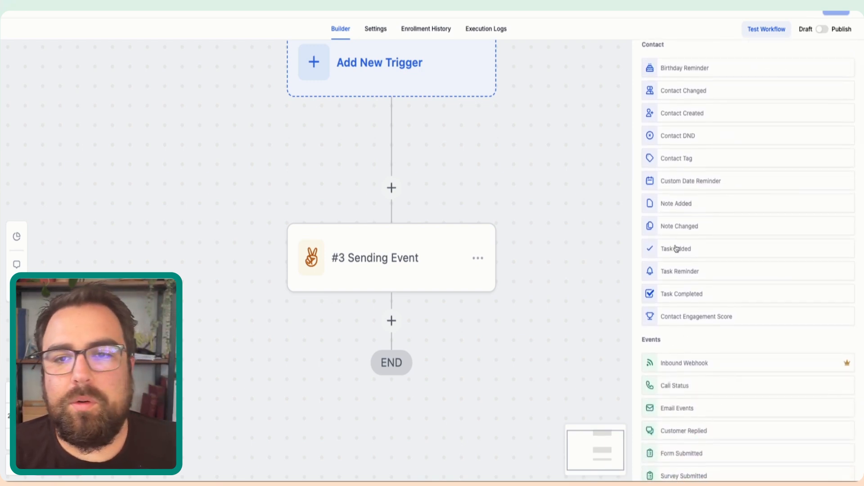
scroll(676, 315, "down", 1)
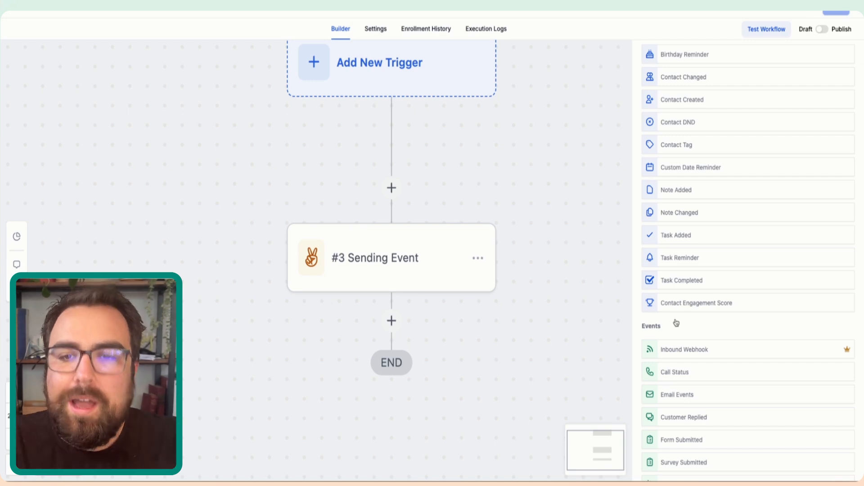
scroll(676, 323, "down", 5)
scroll(676, 322, "down", 8)
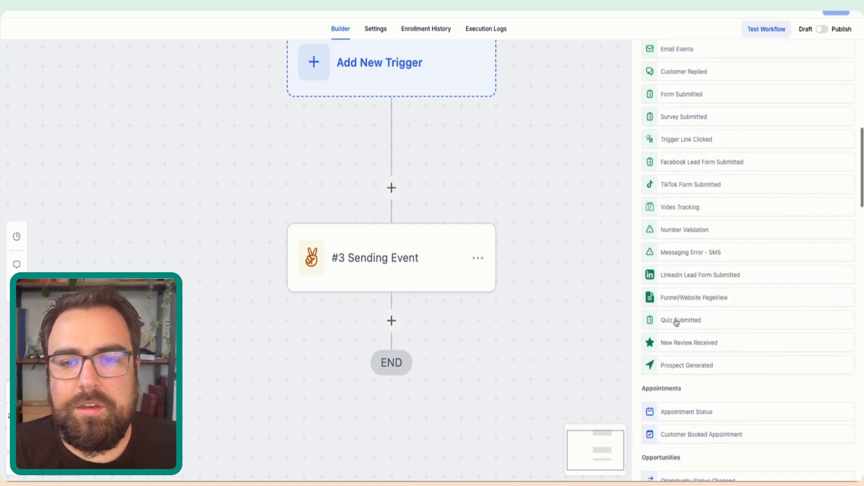
scroll(676, 322, "down", 3)
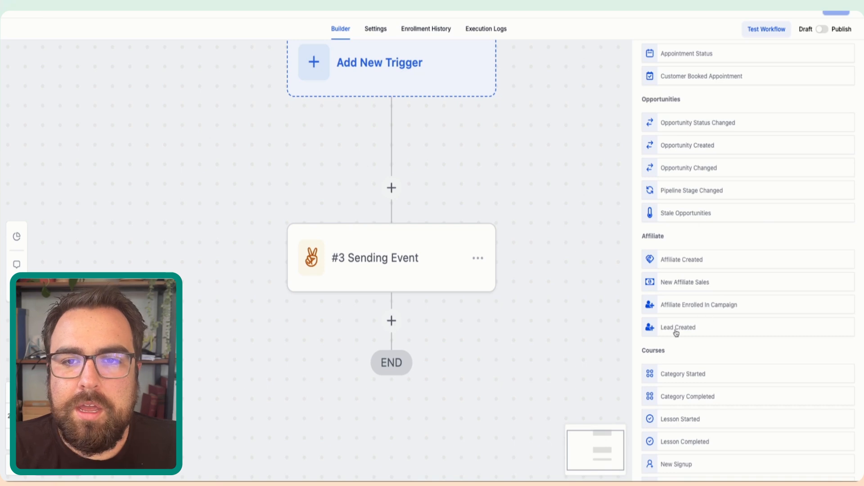
left_click(678, 329)
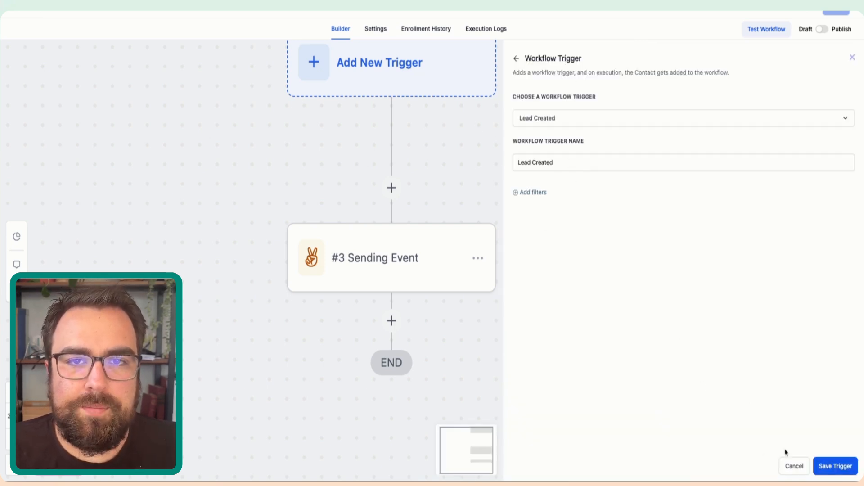
left_click(832, 467)
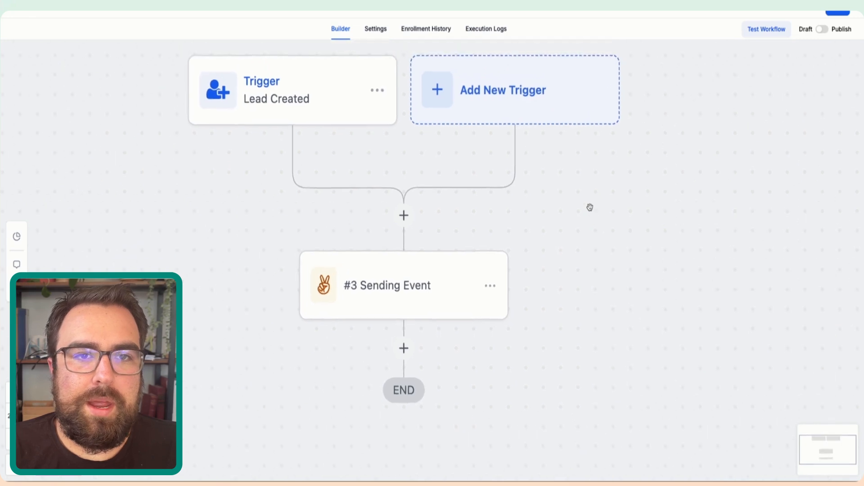
- Insert a Facebook - Conversion API action above #3 Sending Event, searching the actions for "conver" and "face"
left_click(403, 218)
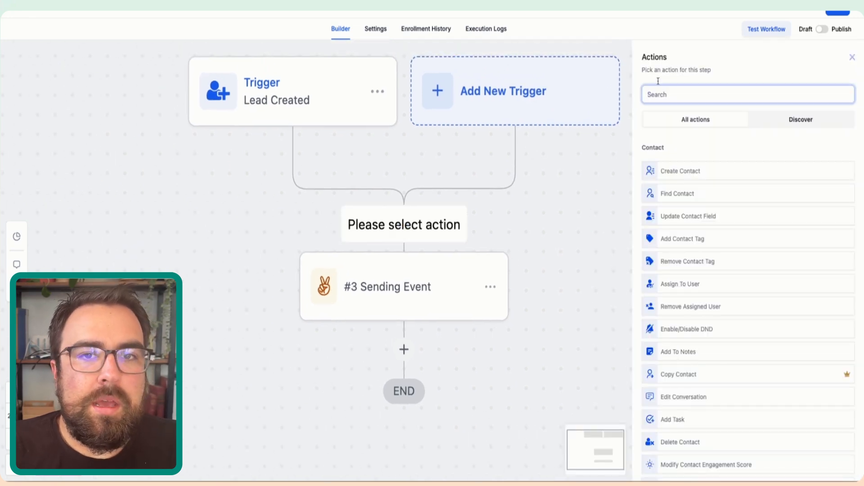
left_click(674, 100)
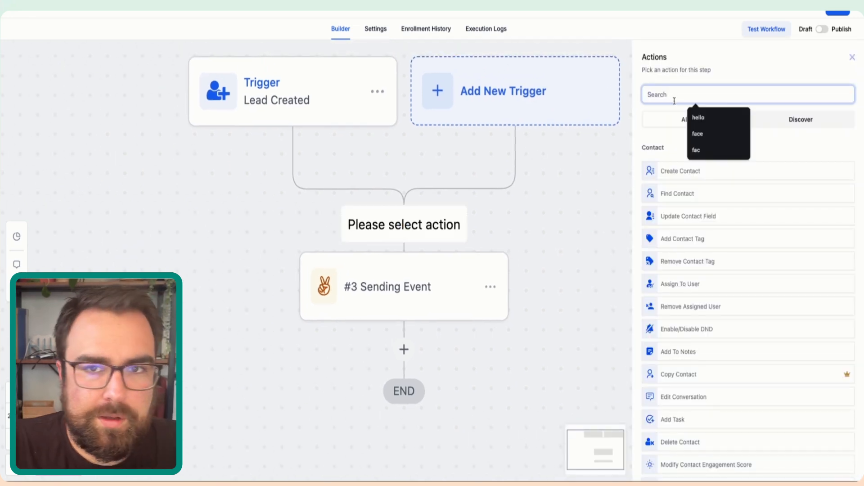
type("conver")
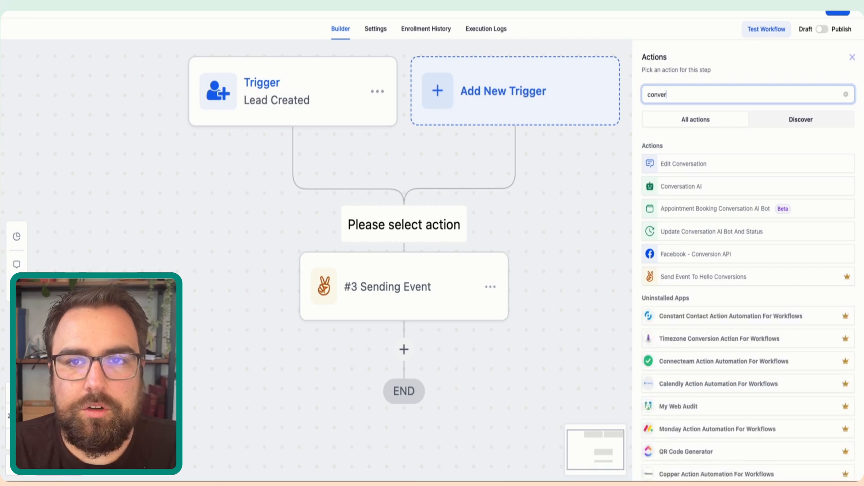
scroll(705, 265, "down", 1)
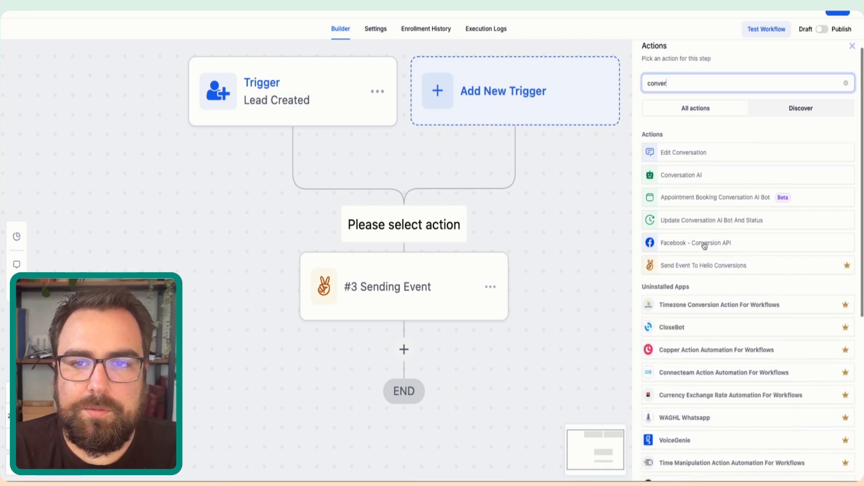
key("BackSpace")
key("BackSpace")
key("BackSpace")
key("BackSpace")
key("BackSpace")
key("BackSpace")
type("face")
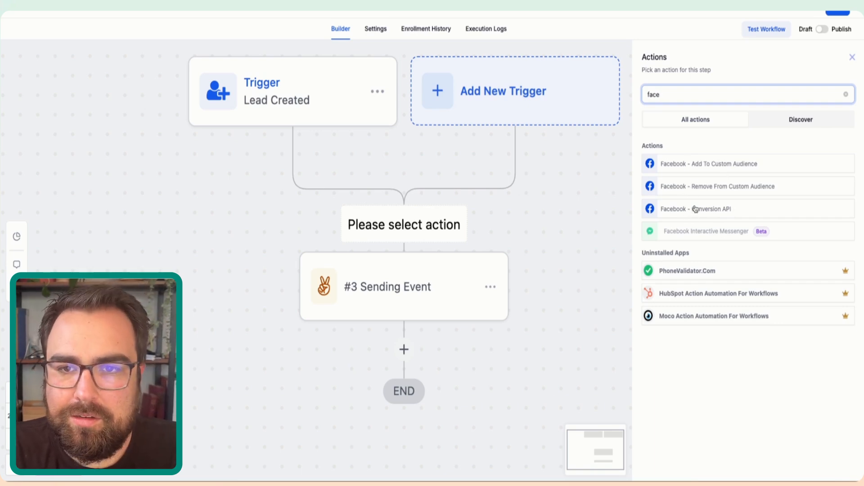
left_click(718, 211)
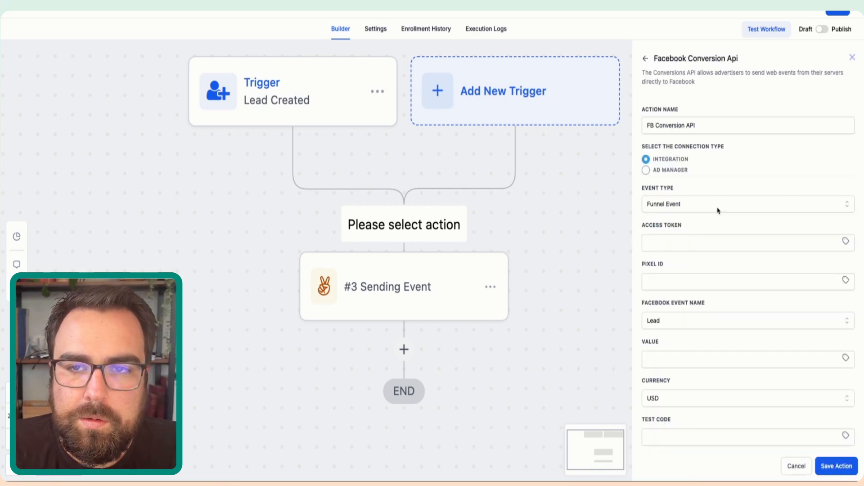
- Examine the Facebook Conversion API action's access token and pixel ID fields and its list of Facebook event names
scroll(719, 313, "down", 2)
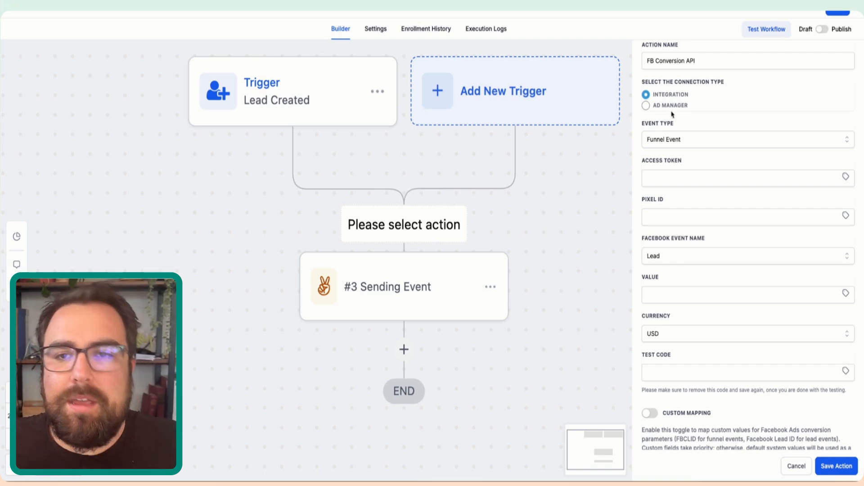
left_click(676, 180)
left_click(676, 213)
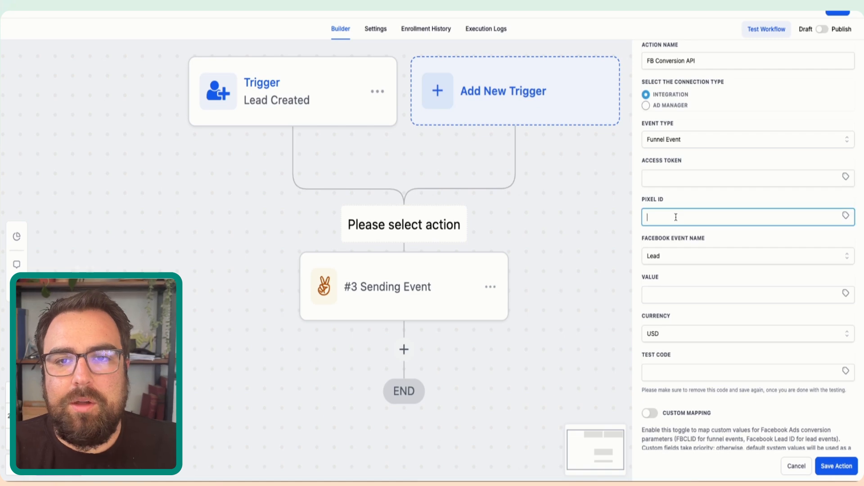
left_click(668, 258)
left_click(665, 258)
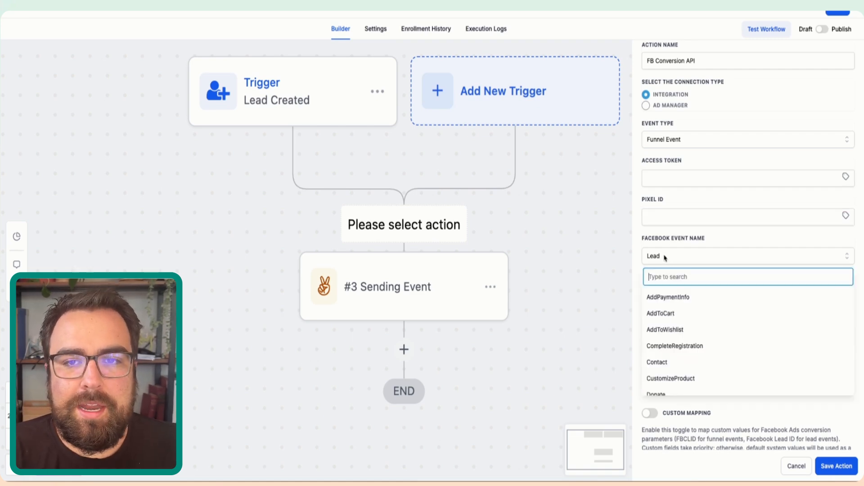
scroll(668, 335, "down", 6)
scroll(671, 337, "up", 6)
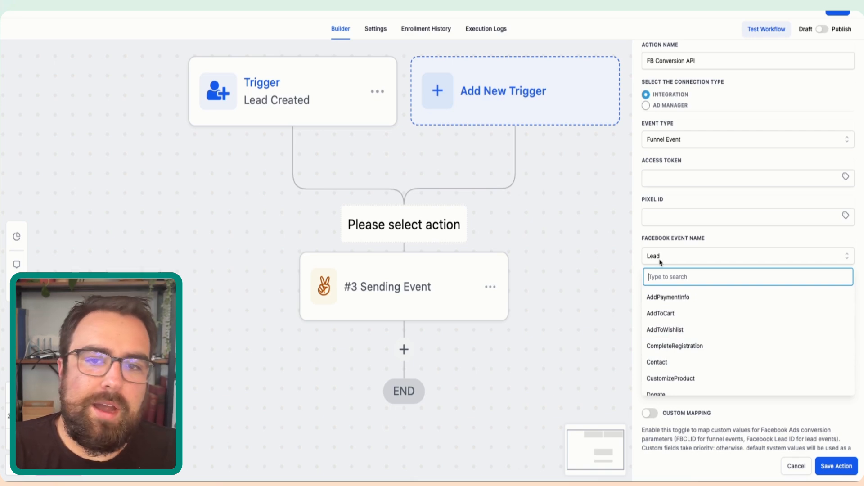
left_click(646, 241)
scroll(646, 242, "down", 1)
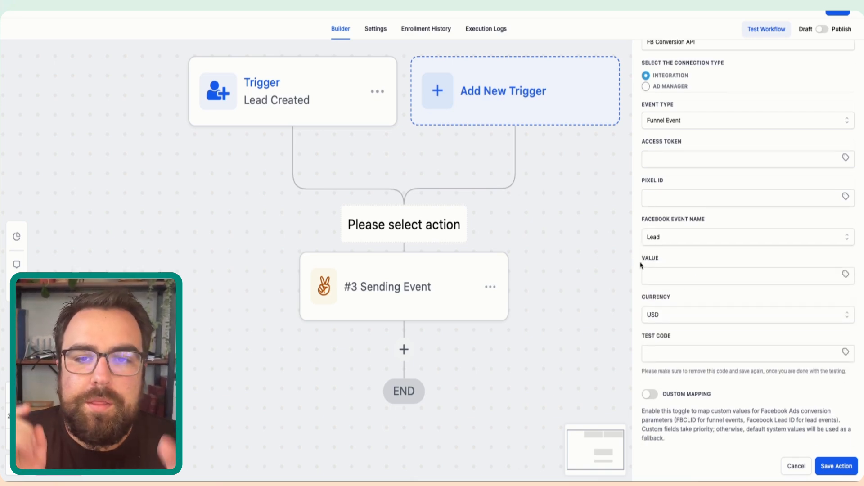
- Check the action's value and test code fields and enable custom mapping for the FBCLID
left_click(648, 273)
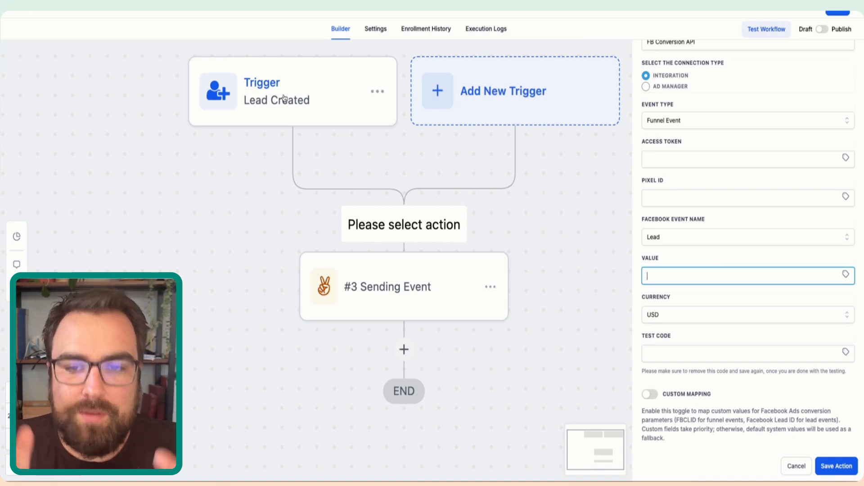
left_click(709, 352)
left_click(652, 398)
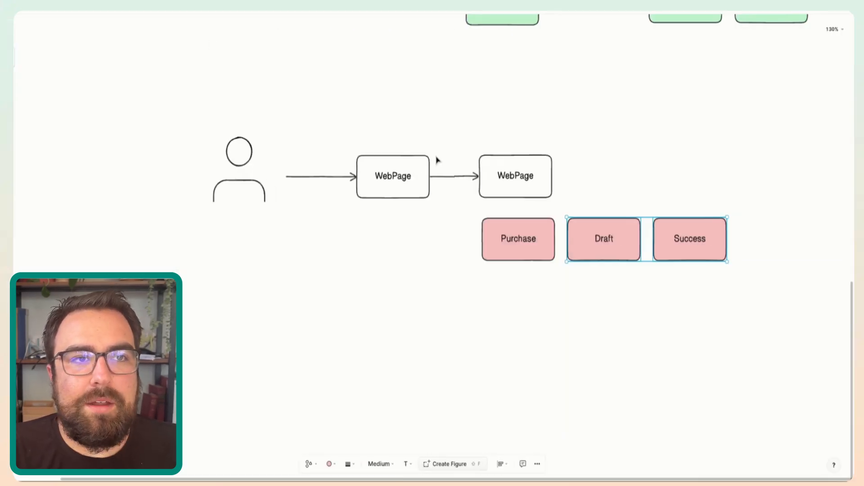
- Switch to the whiteboard diagram, highlight the ?source=facebook&fbclid=123abc text, and select the Purchase box in the lower flow
scroll(405, 216, "up", 2)
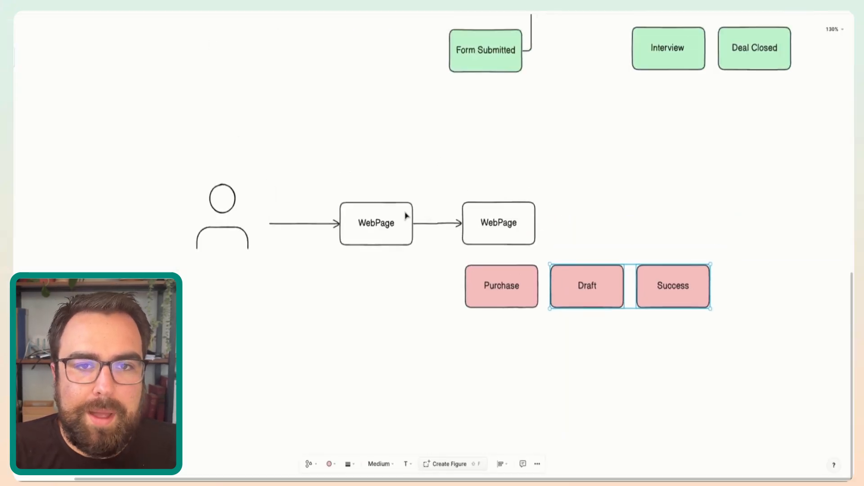
scroll(406, 216, "up", 5)
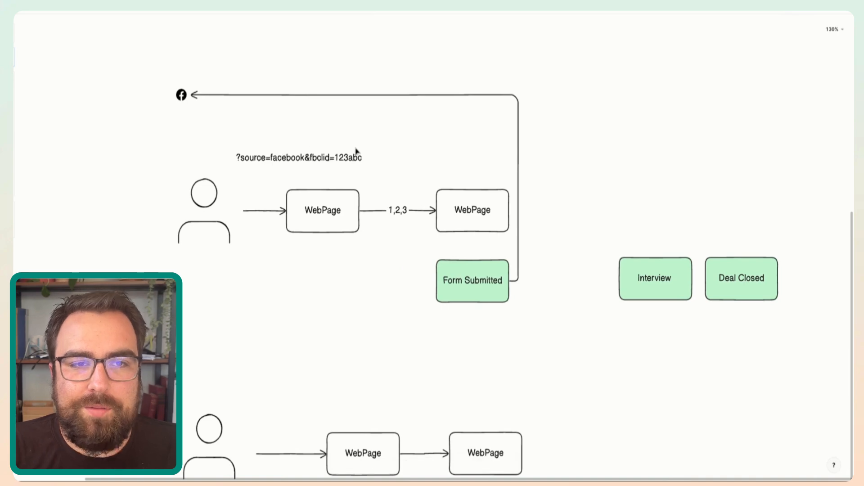
double_click(351, 158)
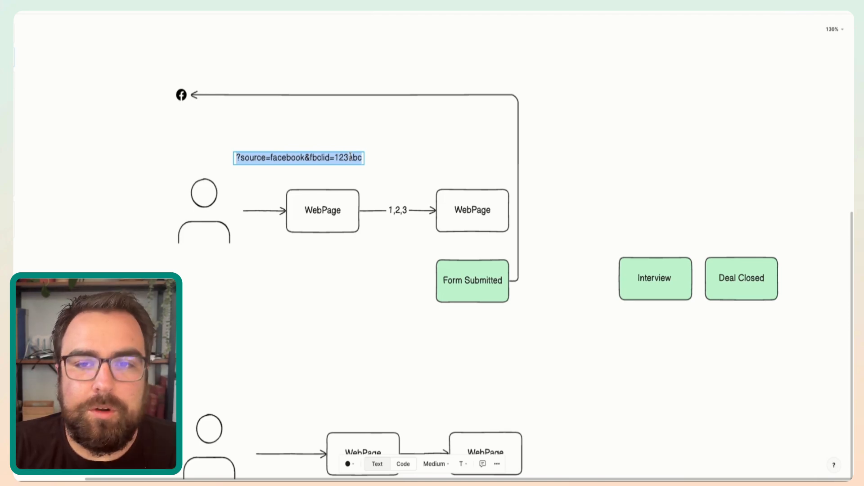
scroll(351, 157, "down", 5)
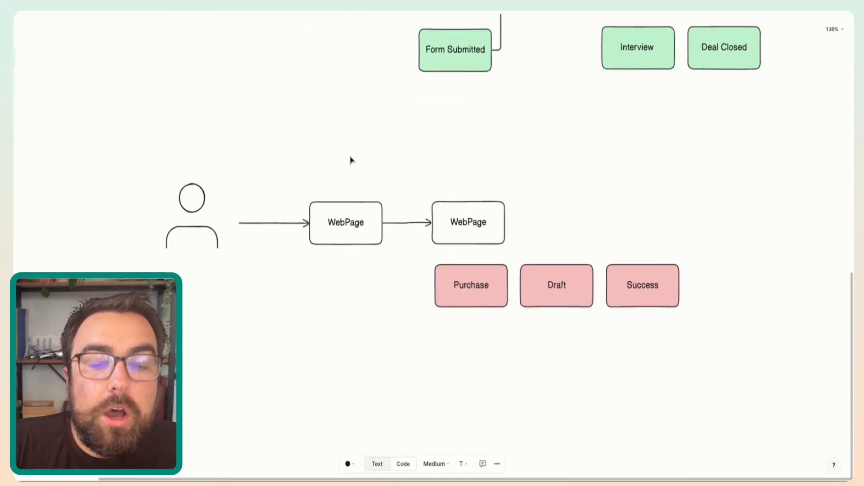
left_click(483, 284)
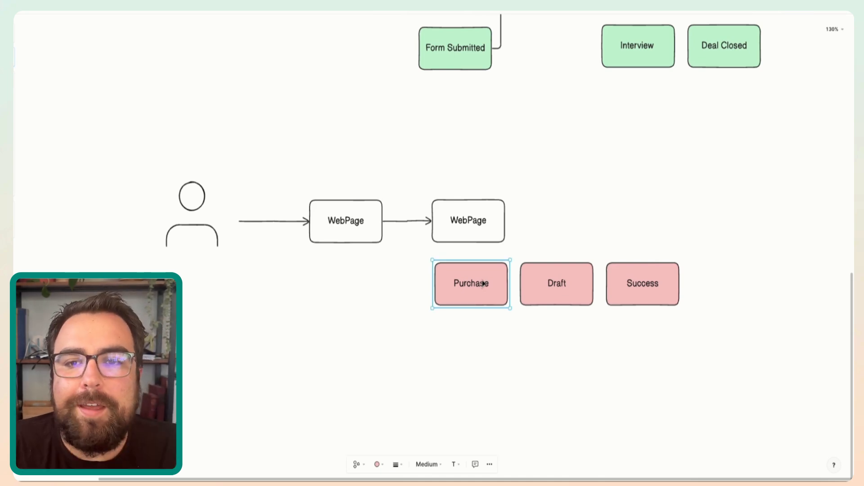
- Point out the Draft and Success boxes in the lower flow and highlight the word Hybrid in the Method 2 line
left_click(544, 290)
left_click(630, 286)
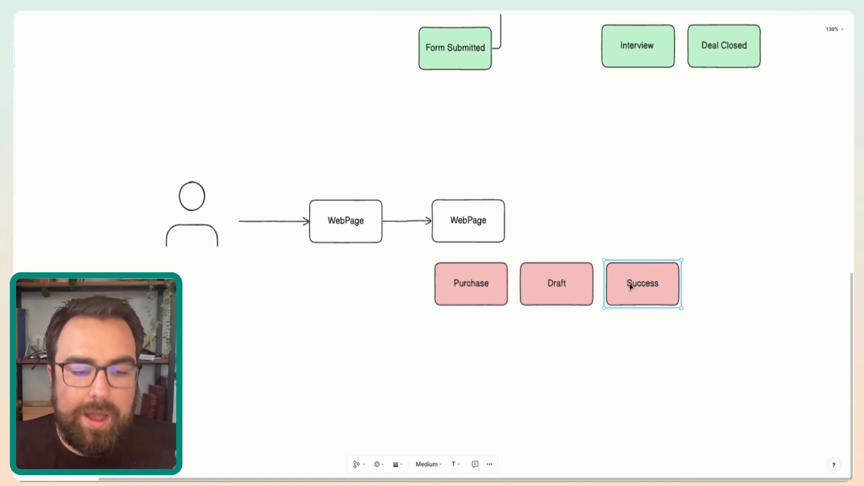
scroll(630, 286, "up", 10)
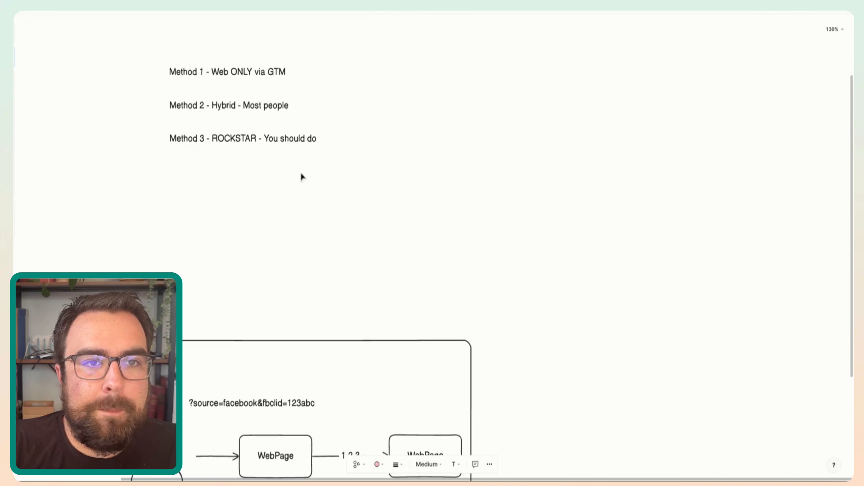
double_click(237, 108)
double_click(226, 107)
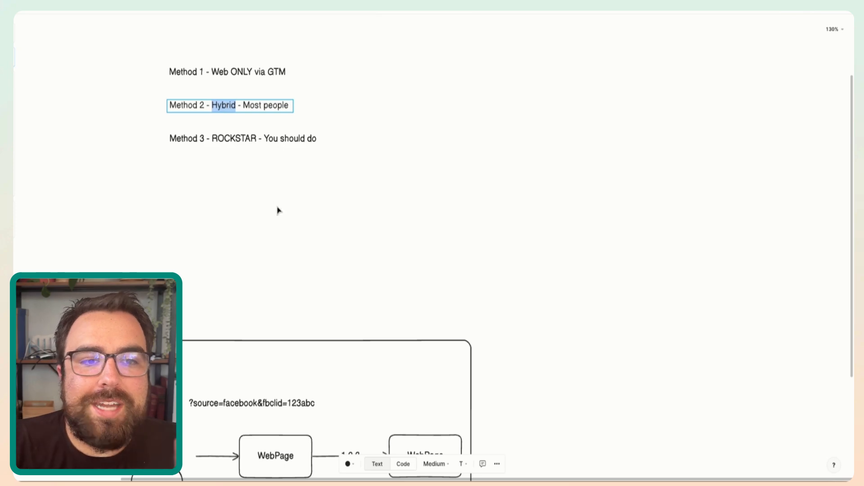
- Point out the lower flow's second WebPage box and the Form Submitted box in the upper flow
scroll(277, 209, "down", 10)
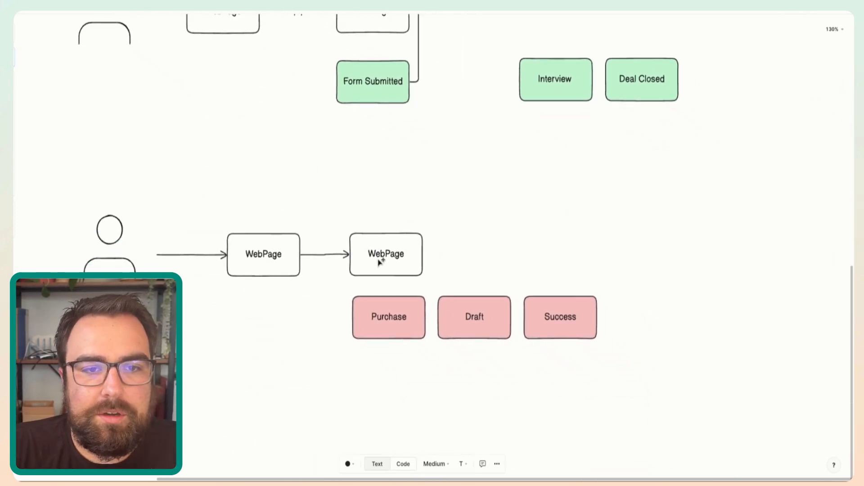
left_click(379, 259)
scroll(407, 194, "down", 2)
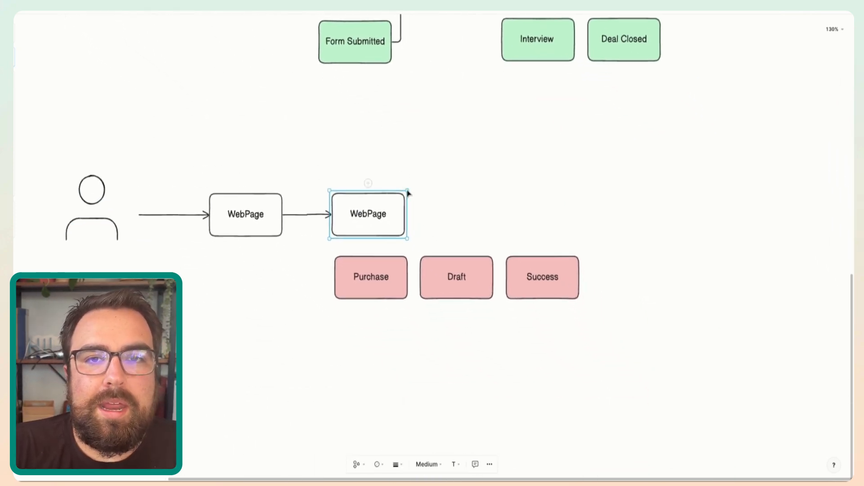
scroll(415, 121, "up", 3)
left_click(360, 118)
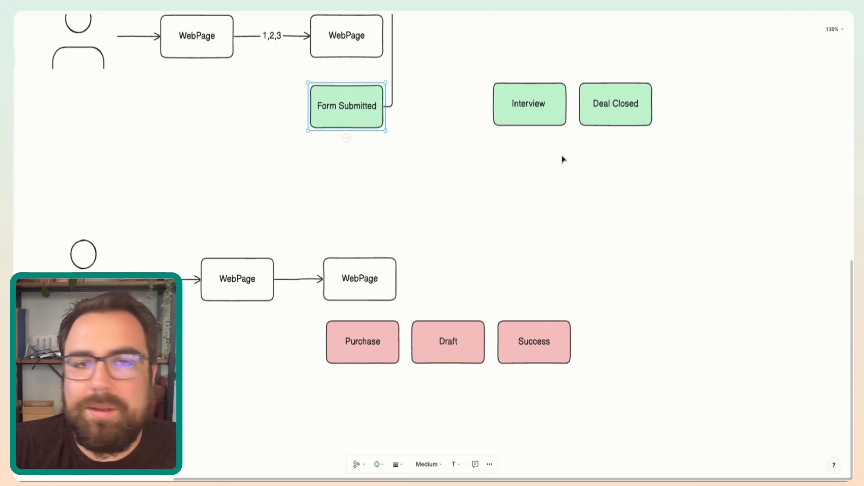
scroll(563, 158, "down", 3)
scroll(563, 158, "up", 4)
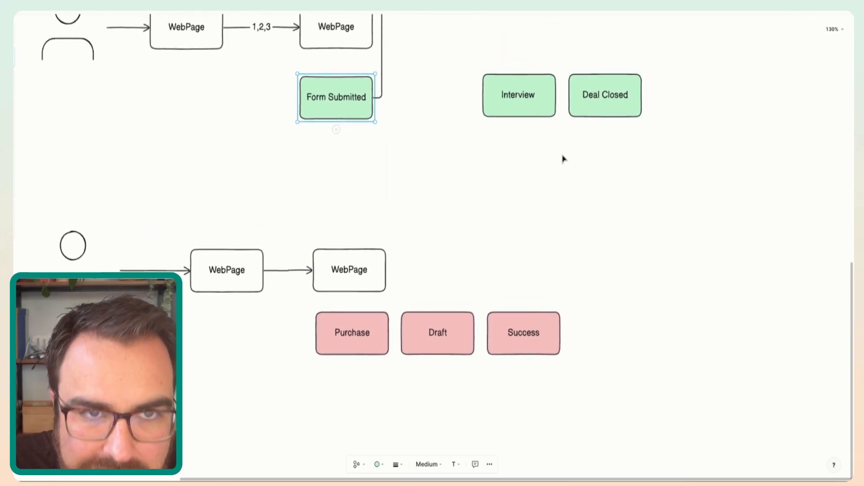
- Move the Interview and Deal Closed boxes closer to Form Submitted, align all three in one row and select them together
left_click_drag(509, 139, 467, 137)
left_click(339, 137)
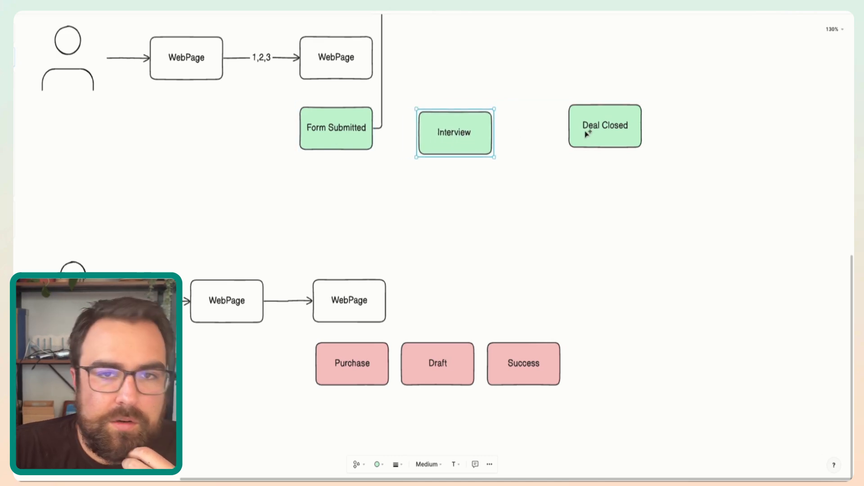
left_click_drag(588, 131, 536, 135)
left_click_drag(477, 139, 466, 138)
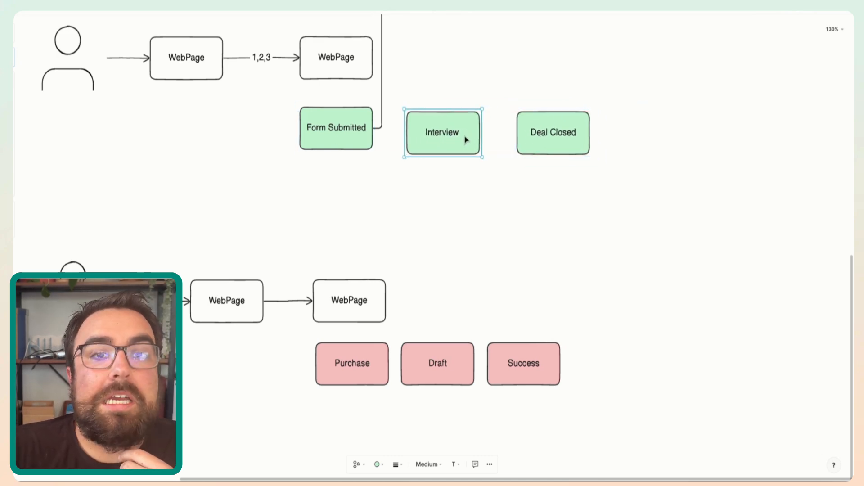
left_click(336, 135)
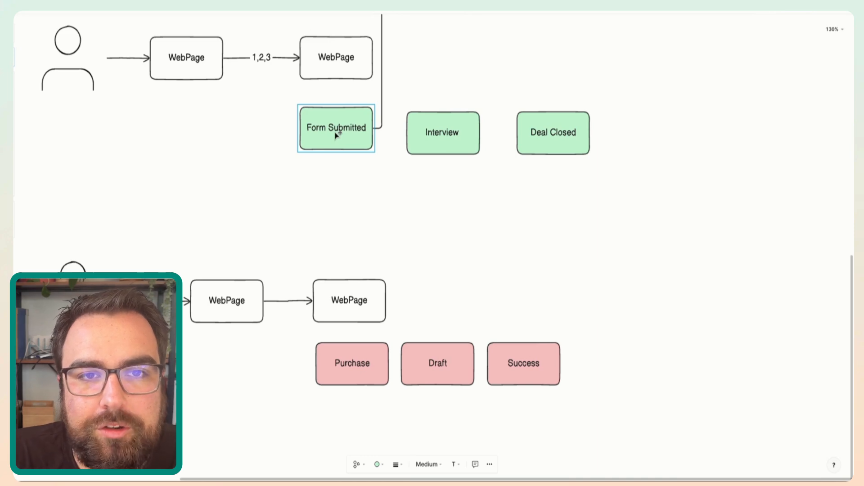
left_click_drag(336, 135, 336, 140)
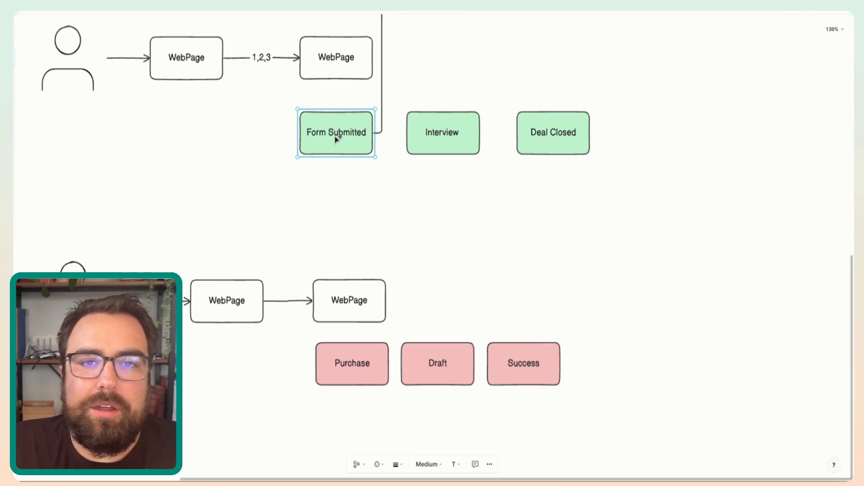
left_click_drag(270, 102, 678, 198)
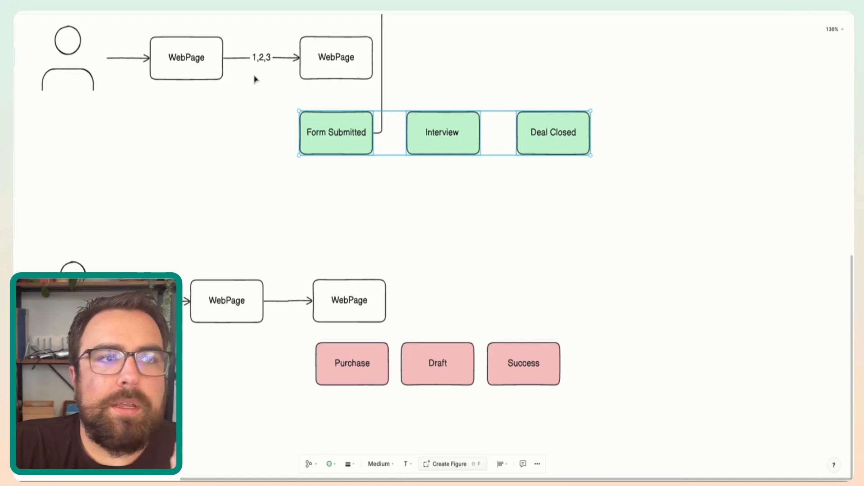
- Return to the methods list above the diagram and point out the Method 3 - ROCKSTAR line
scroll(227, 97, "up", 10)
scroll(228, 97, "left", 3)
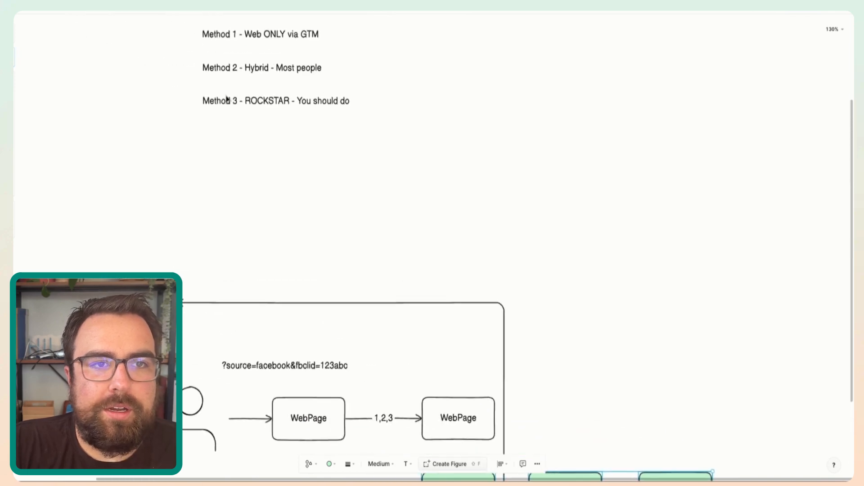
left_click(255, 110)
left_click(254, 108)
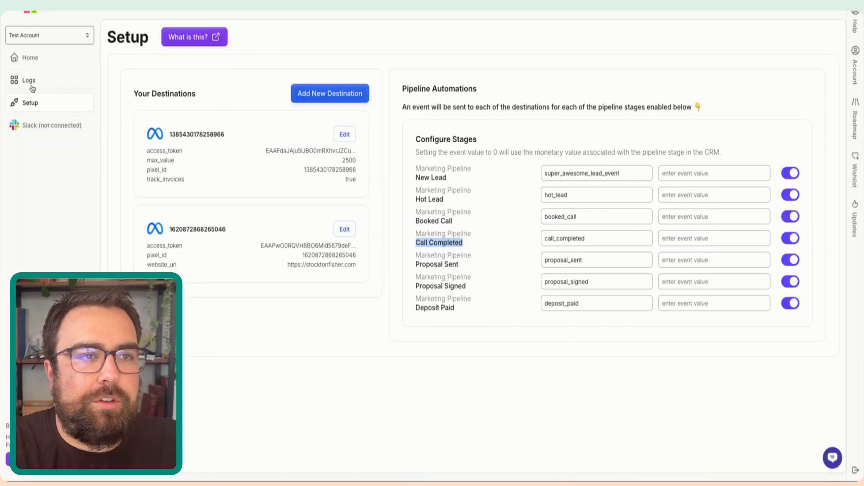
- Switch to Hello Conversions, view the Get Started page and return to the Setup page
left_click(32, 60)
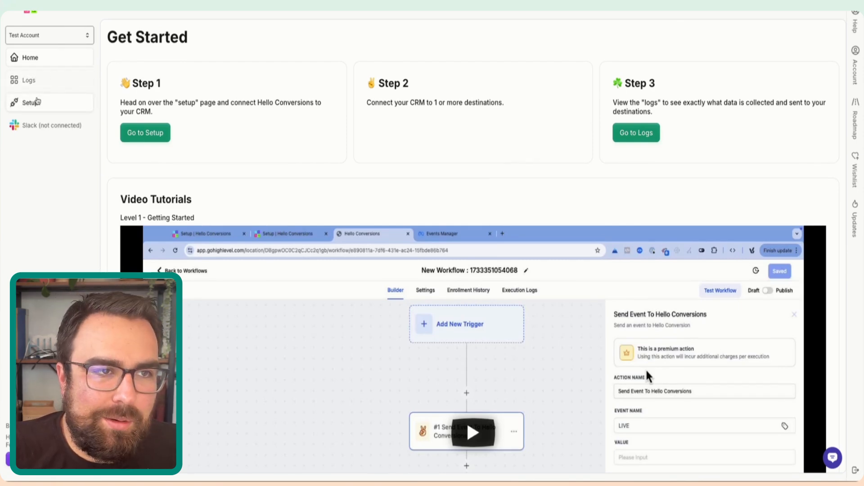
left_click(39, 101)
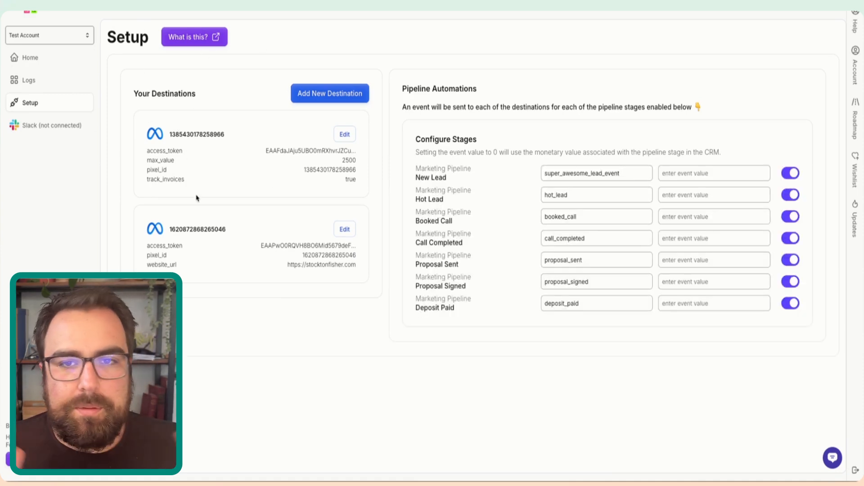
left_click(47, 63)
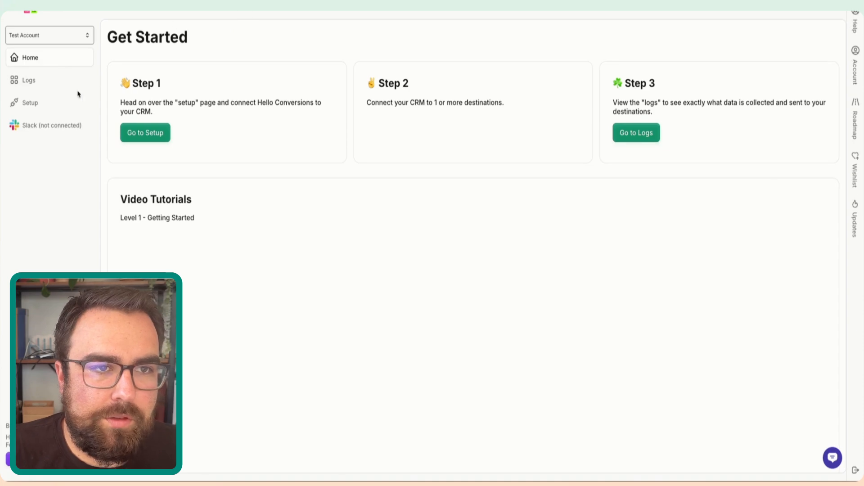
left_click(52, 103)
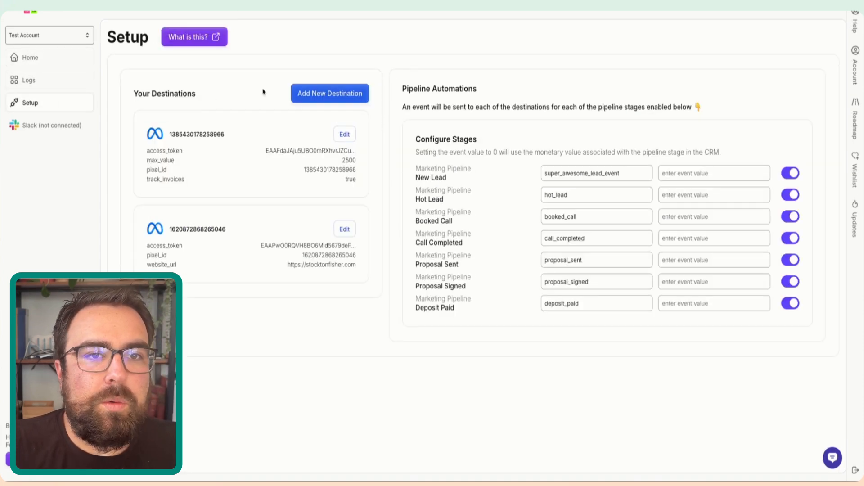
- Start a new Meta Ads destination, look over its ID, token and URL fields, and enable tracking invoices as a purchase
left_click(346, 98)
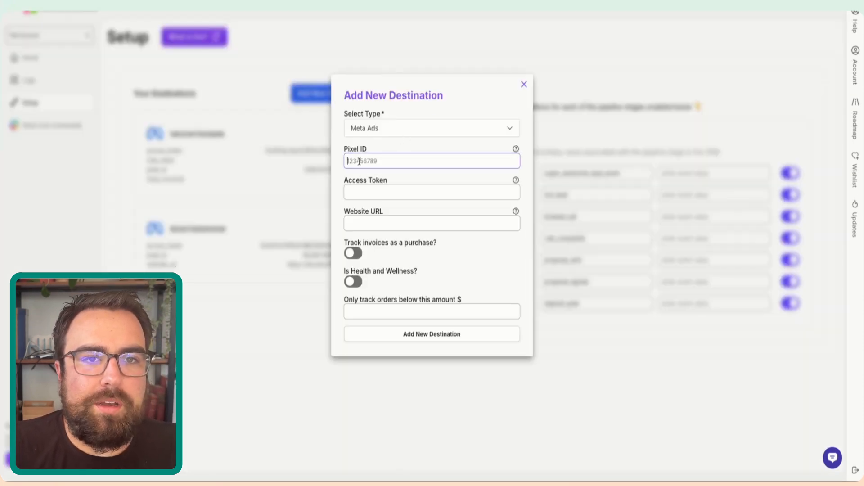
left_click(360, 189)
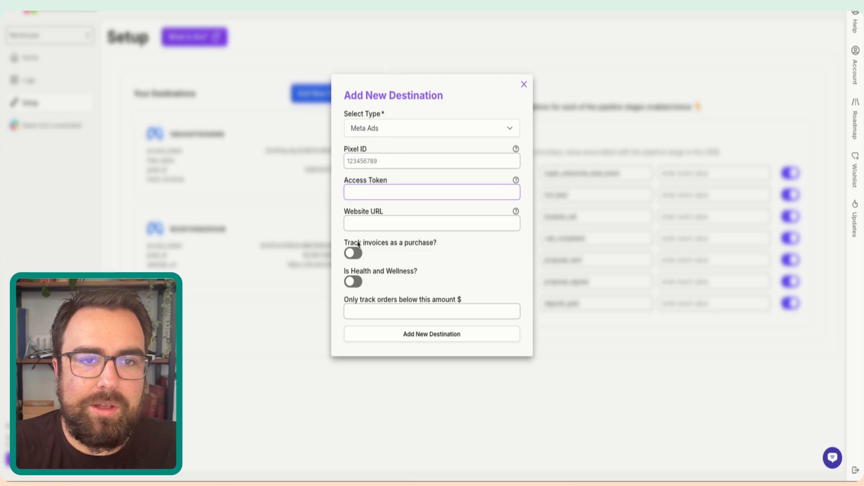
left_click(365, 229)
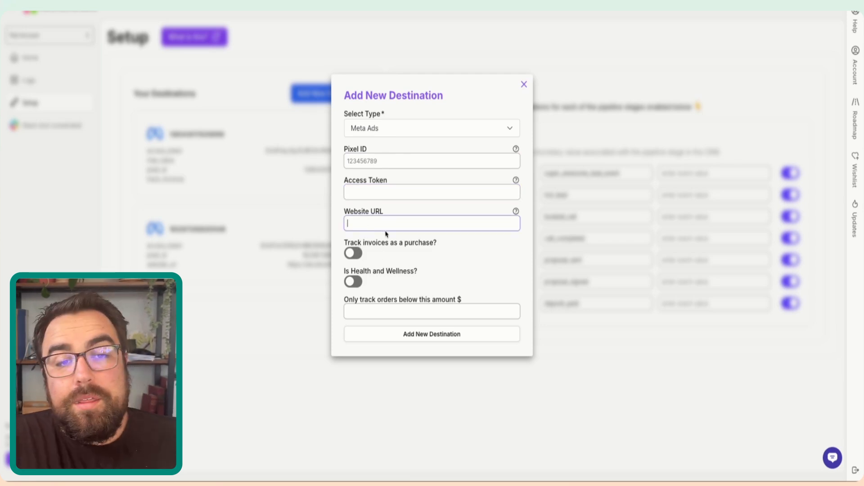
left_click(360, 252)
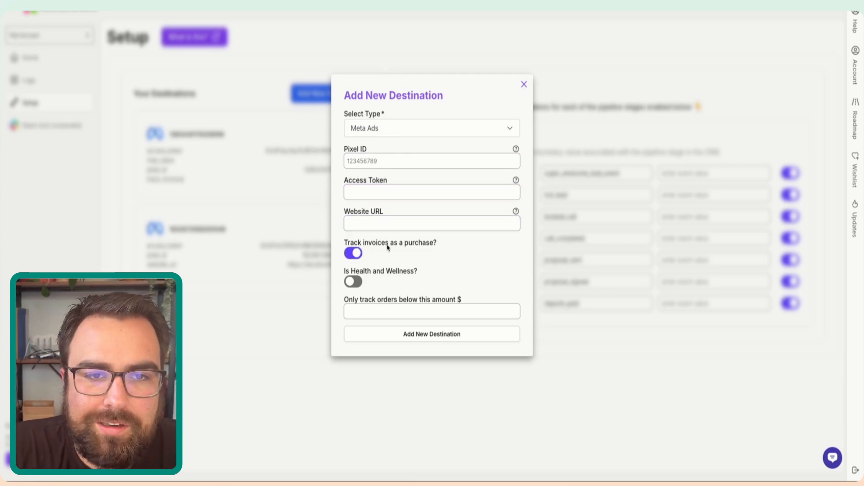
- Try the Health and Wellness option on and off, and limit the destination to tracking orders below $50000
left_click(351, 283)
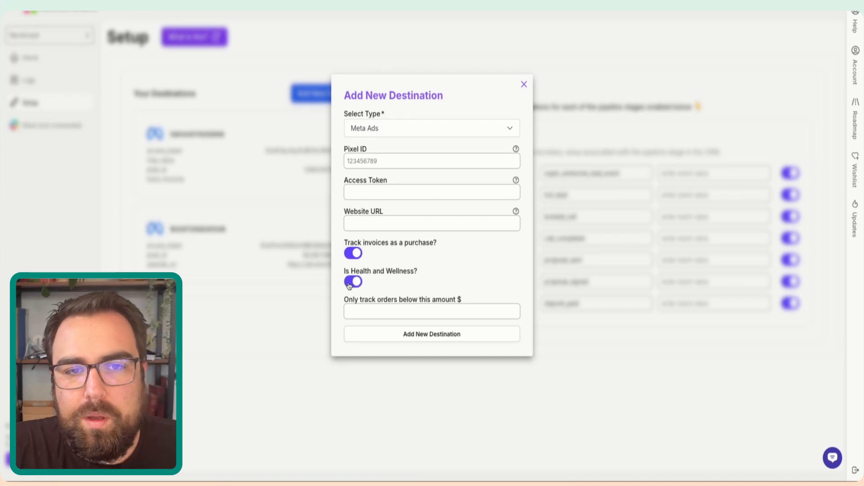
left_click(410, 274)
left_click(409, 272)
left_click_drag(393, 271, 332, 270)
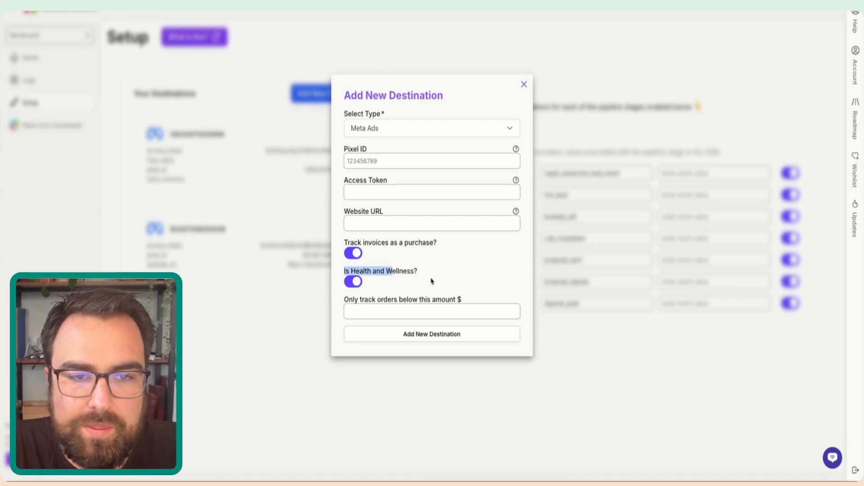
left_click(429, 311)
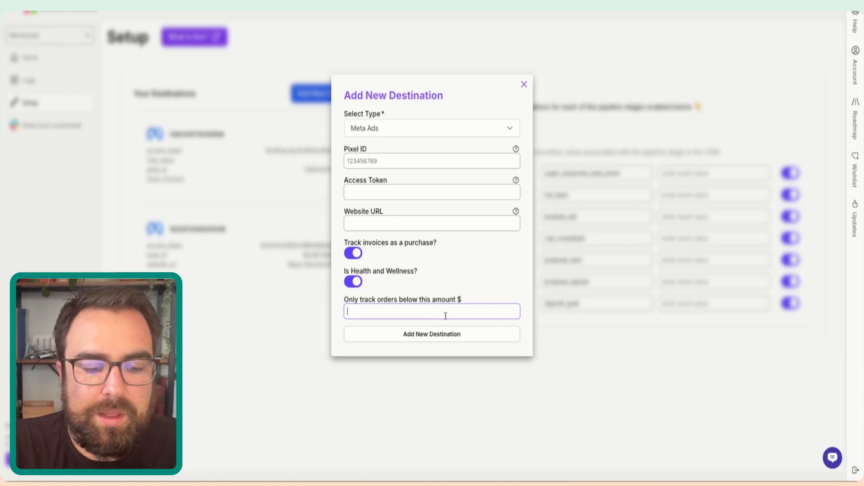
type("50000")
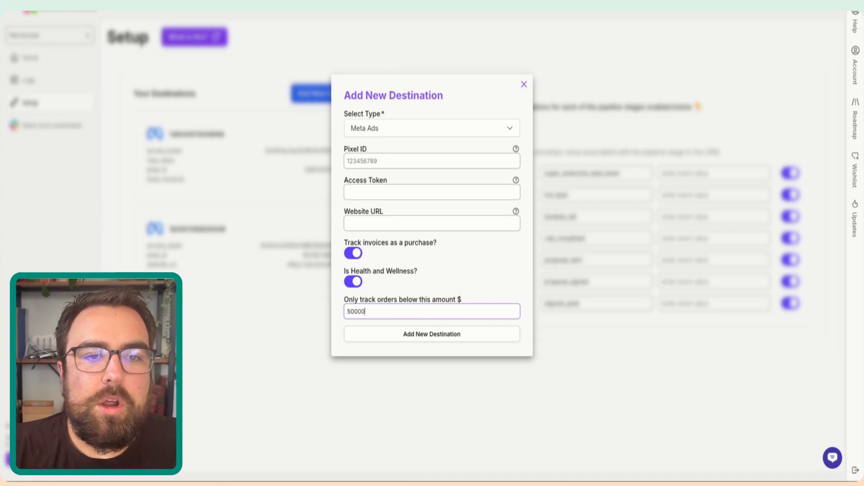
left_click(488, 268)
- Fill in the new destination's pixel ID and access token, and enter website.om as the website URL
left_click(378, 163)
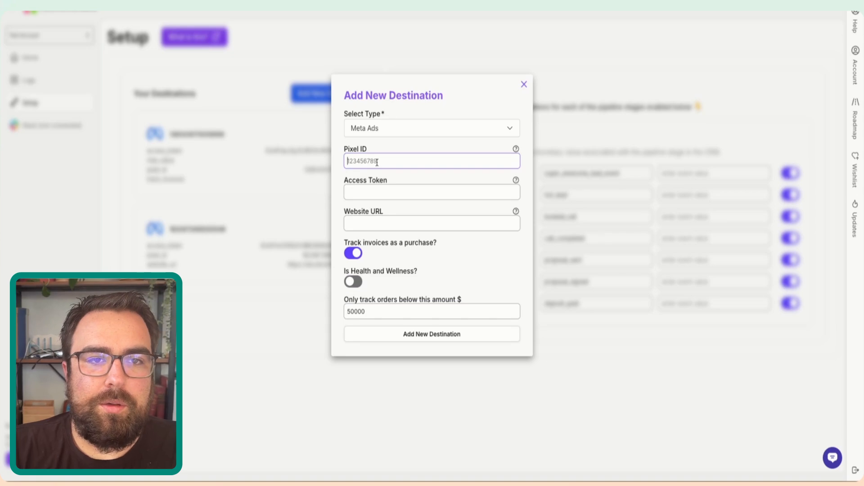
type("123abc")
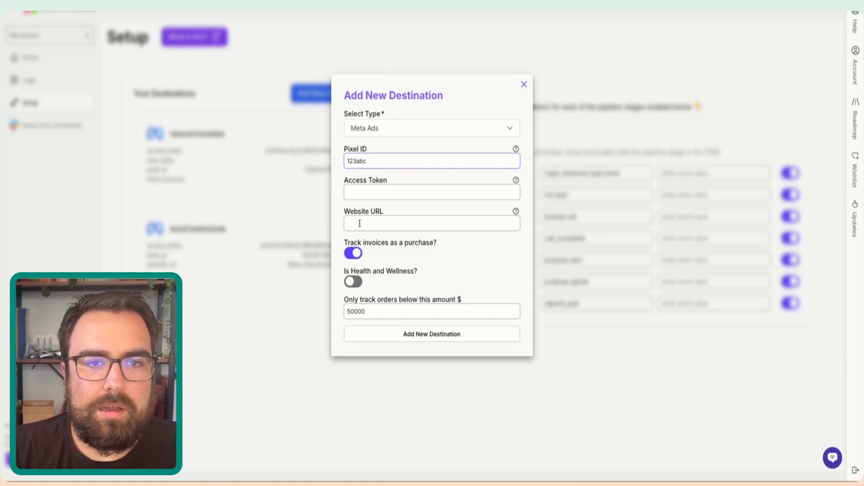
left_click(364, 194)
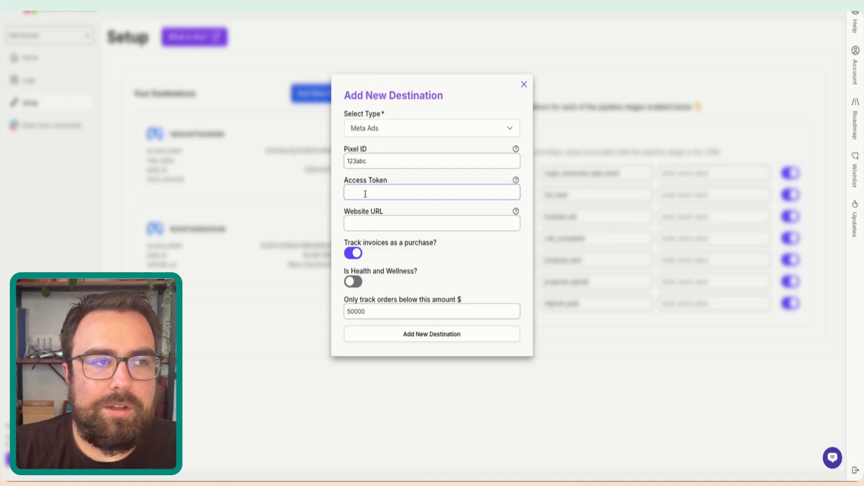
type("123lmnop")
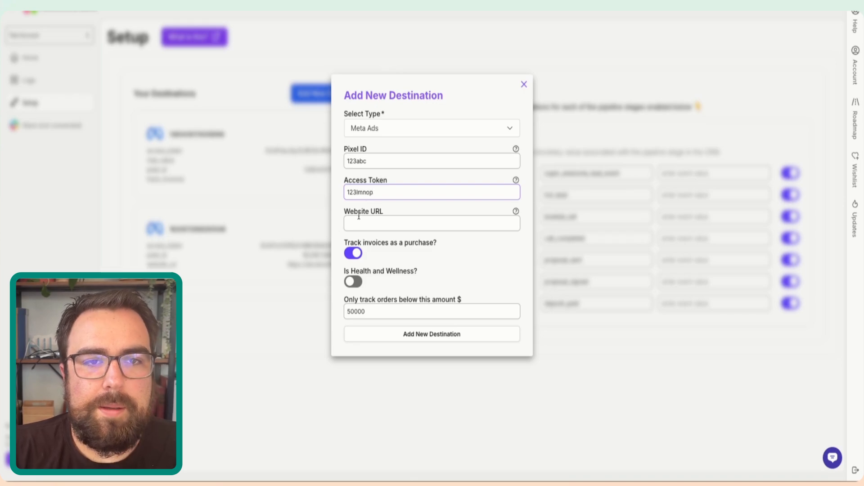
left_click(359, 220)
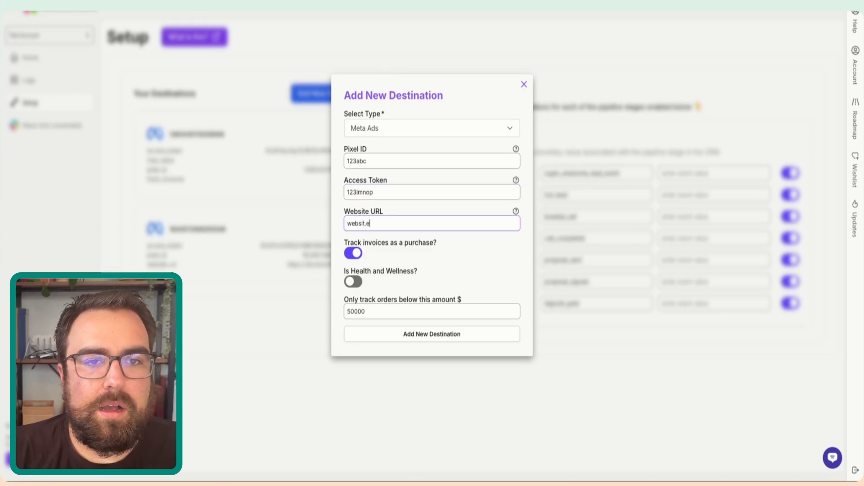
- Check the list of available destination types, keep Meta Ads and add the new destination
left_click(427, 128)
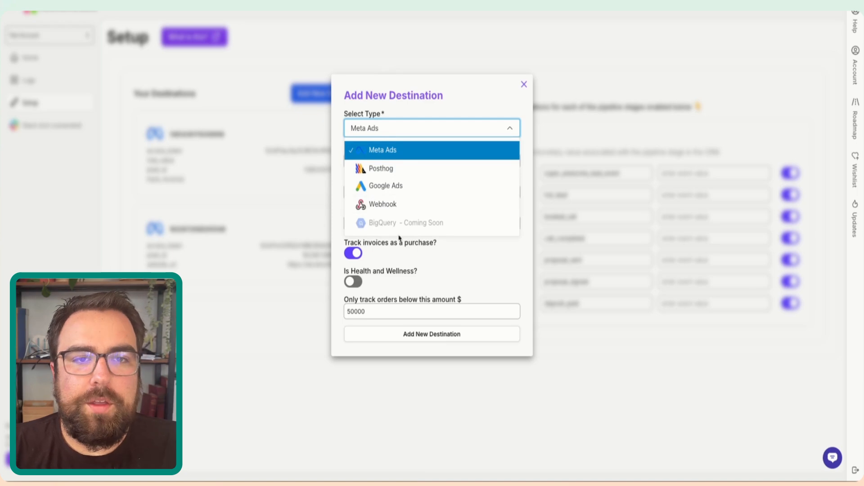
left_click(470, 106)
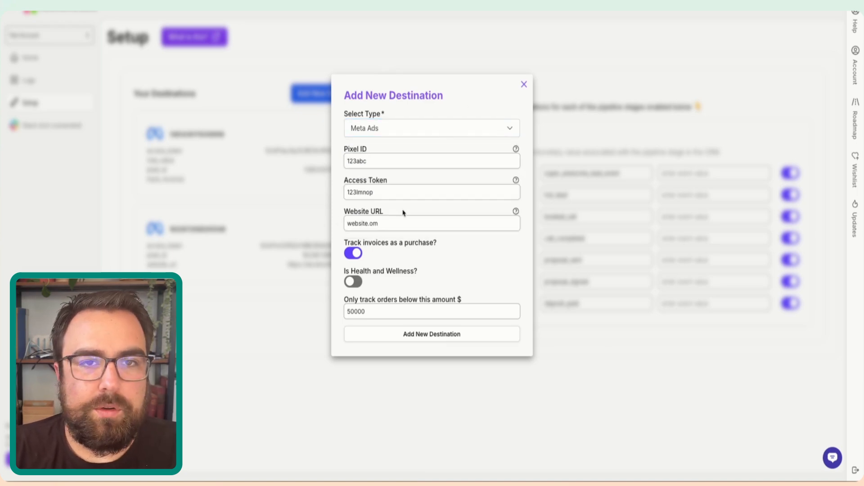
left_click(459, 343)
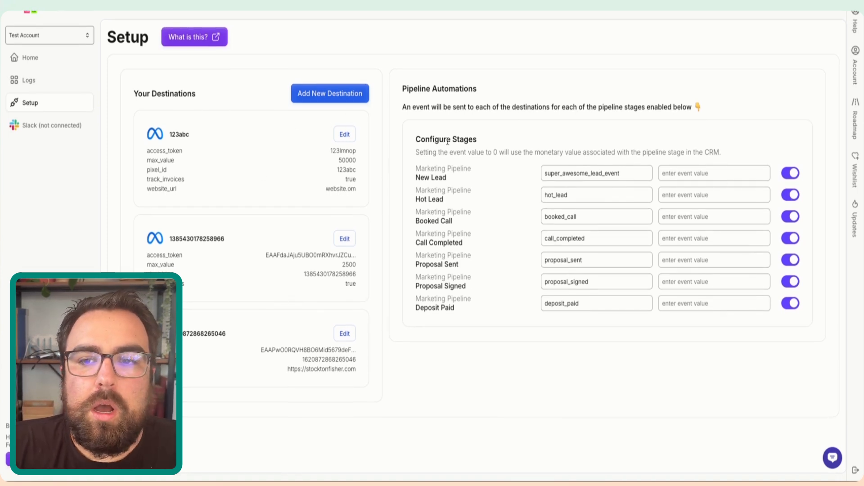
- Look over the pipeline stages listed under Configure Stages for the destinations
left_click_drag(436, 140, 455, 311)
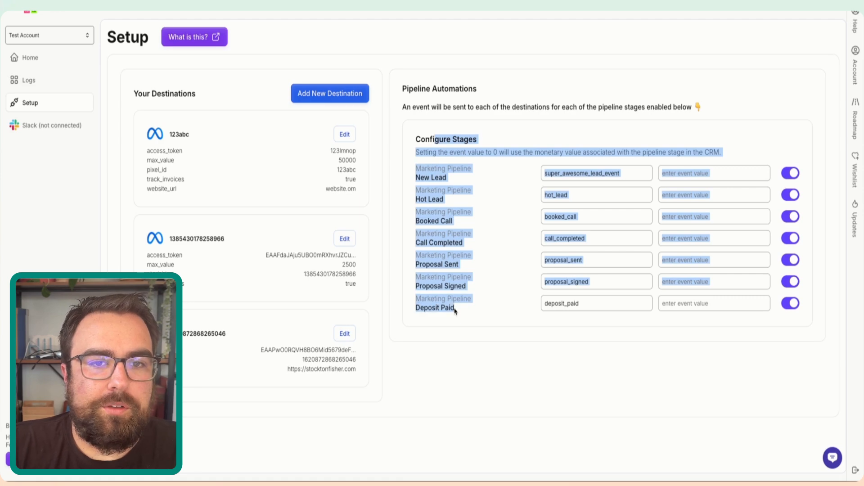
left_click(420, 160)
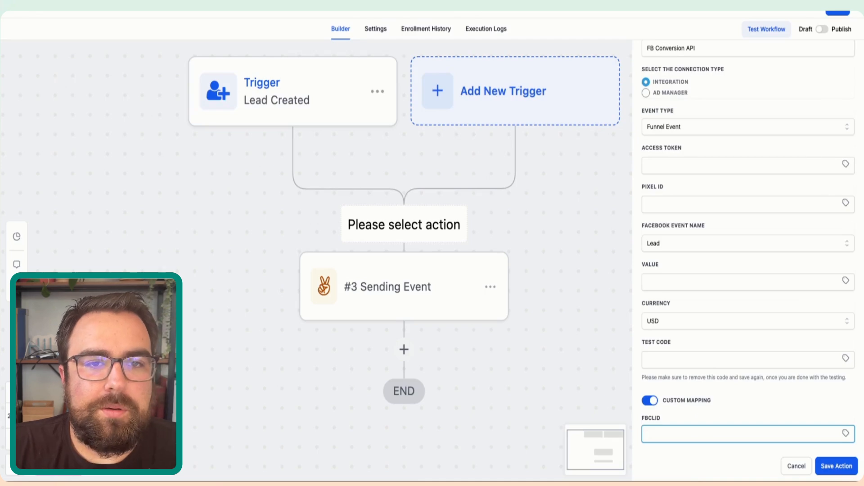
- Switch to HighLevel and leave the workflow builder, discarding the unsaved Facebook conversion action and workflow changes
left_click(16, 13)
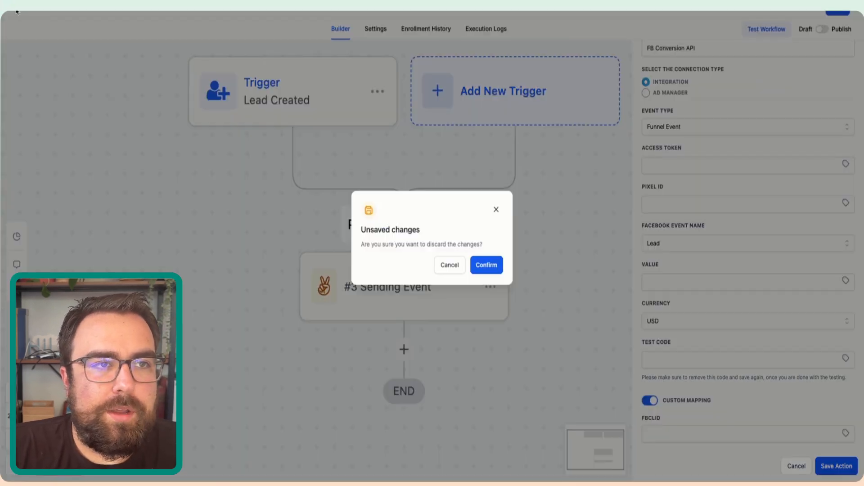
left_click(499, 267)
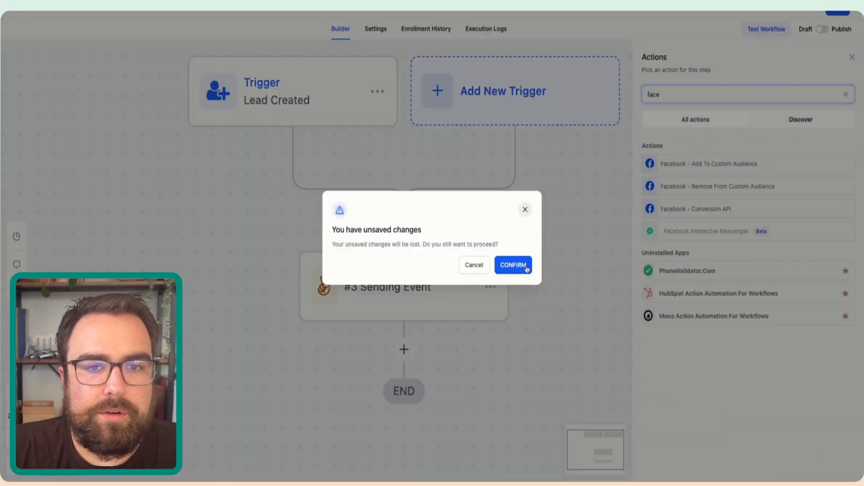
left_click(518, 267)
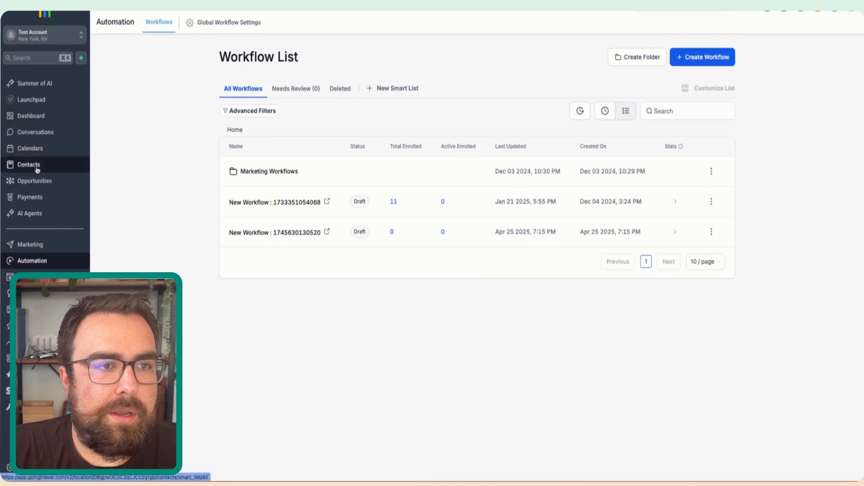
- Open the opportunities board and check the available pipelines, keeping Marketing Pipeline
left_click(32, 180)
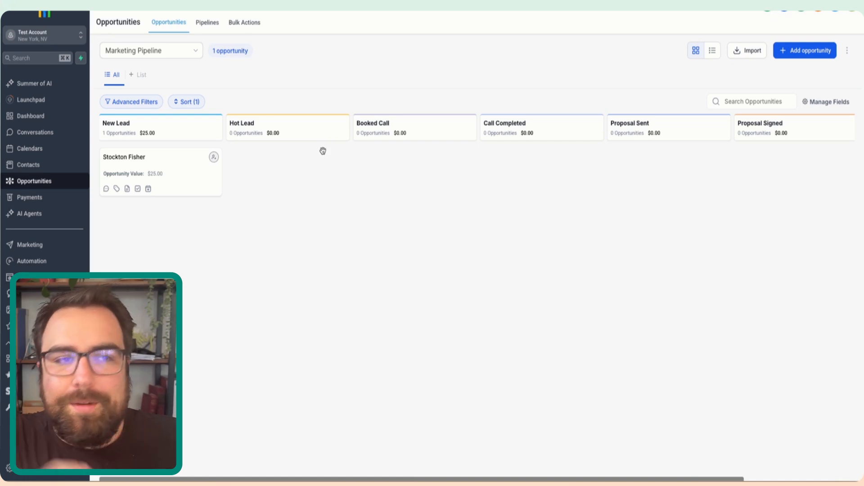
left_click(168, 51)
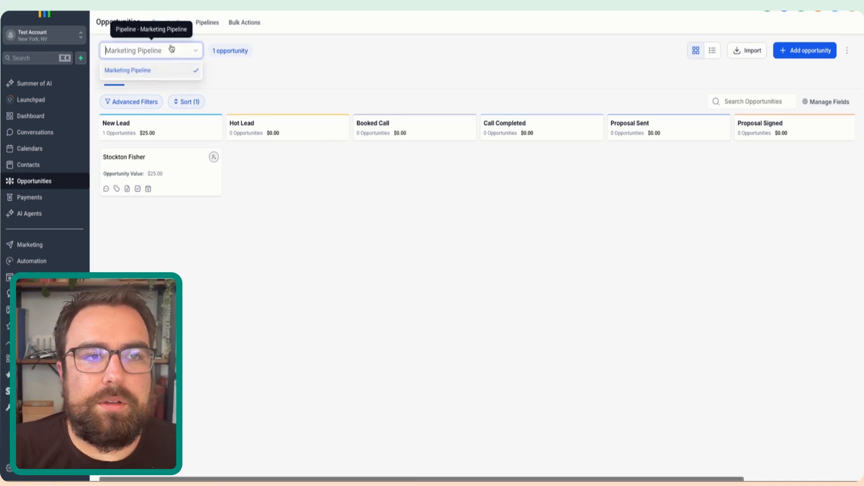
left_click(340, 94)
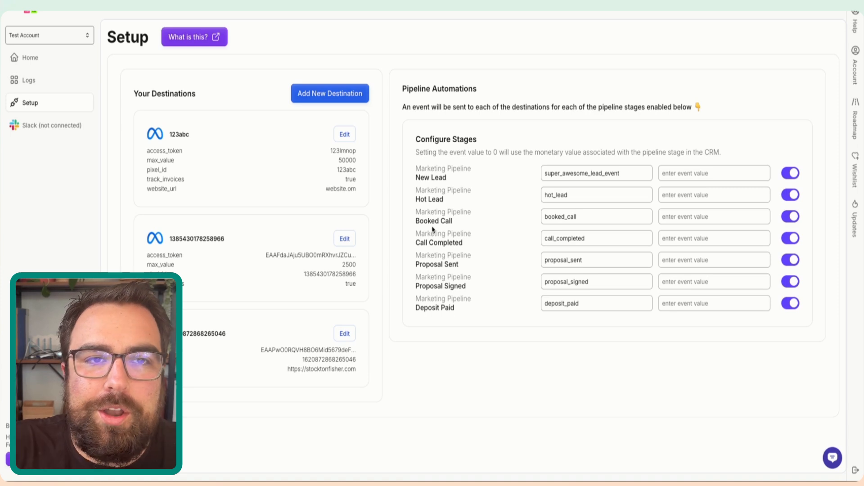
- Switch to Hello Conversions, disable the Hot Lead stage and set the New Lead event value to 20
left_click_drag(479, 140, 426, 142)
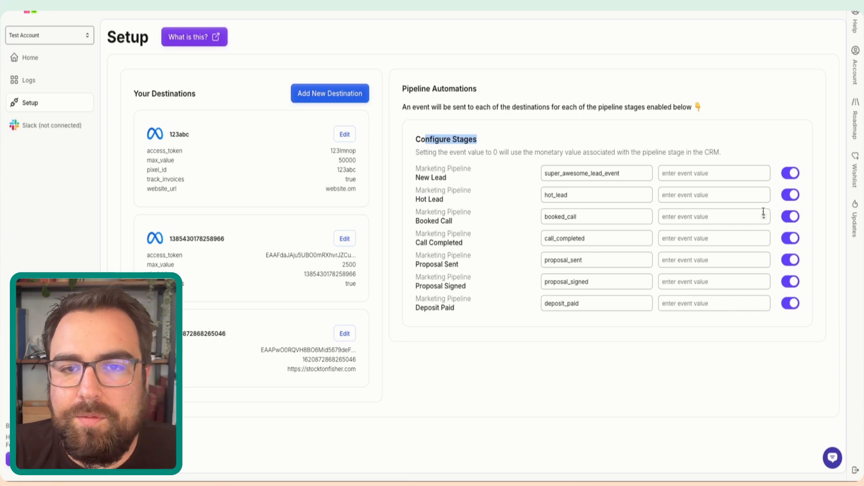
left_click(793, 194)
left_click(689, 174)
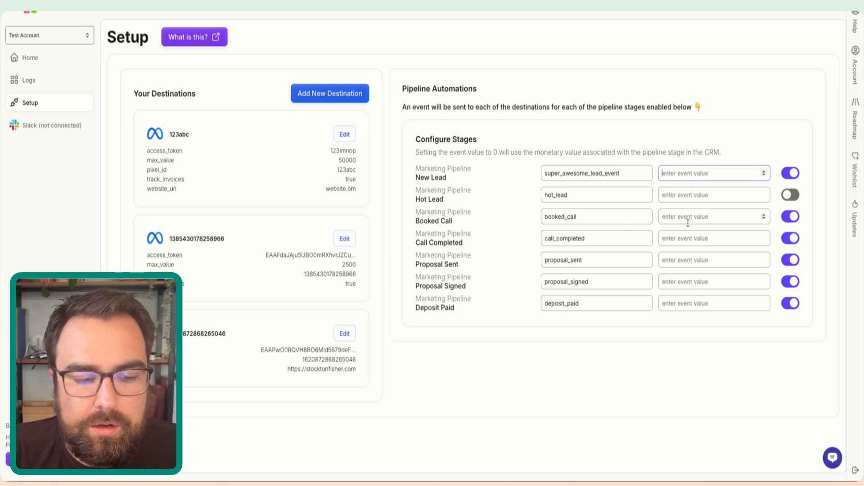
type("20")
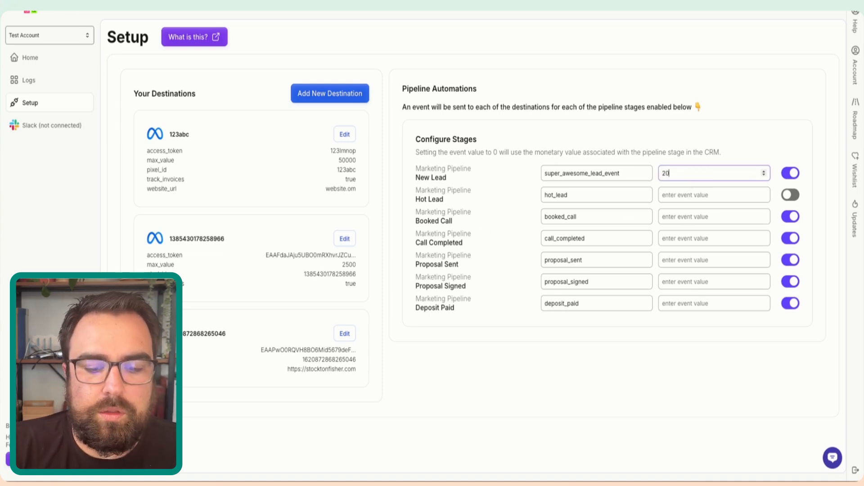
- Set the event values to 50 for Booked Call, 100 for Call Completed, 500 for Proposal Sent and 1000 for Proposal Signed
left_click(685, 216)
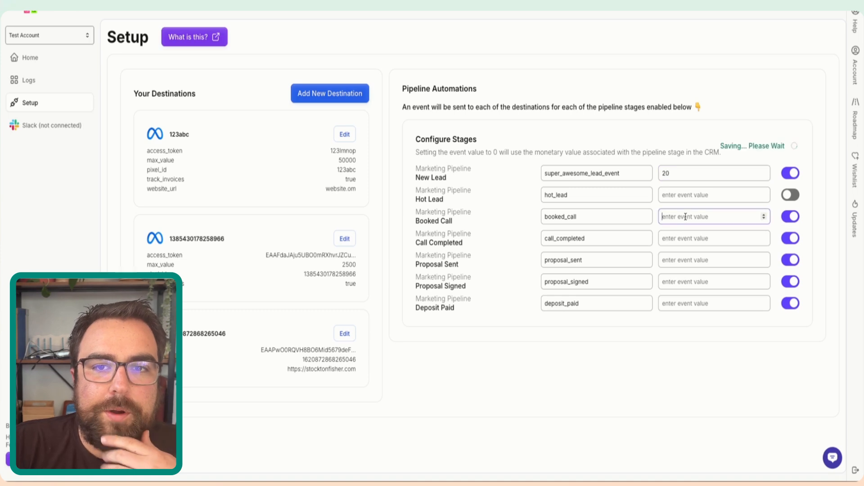
type("50")
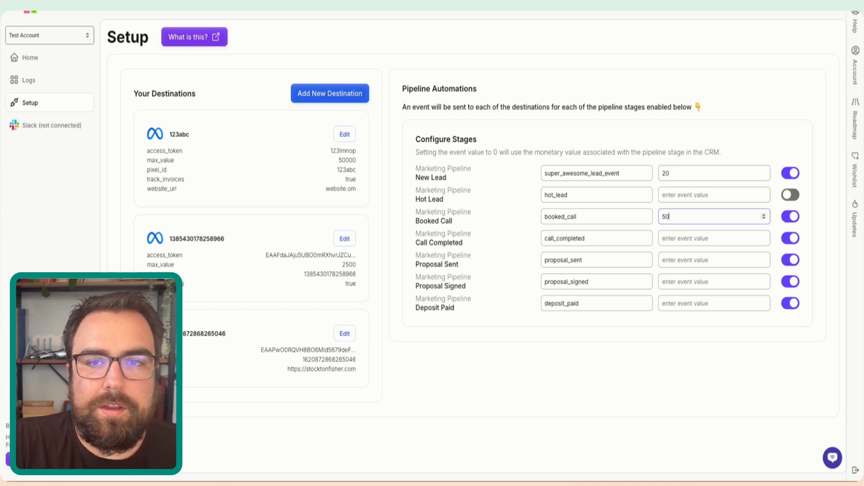
left_click(674, 242)
type("100")
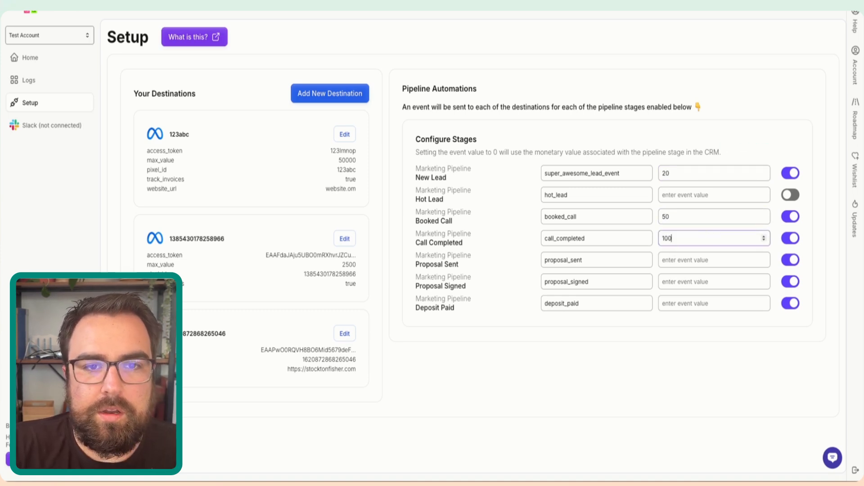
left_click(669, 265)
type("500")
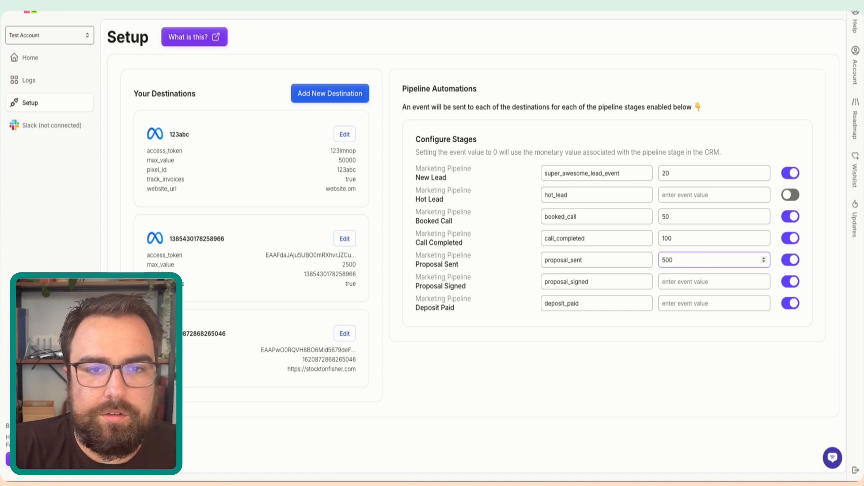
left_click(681, 283)
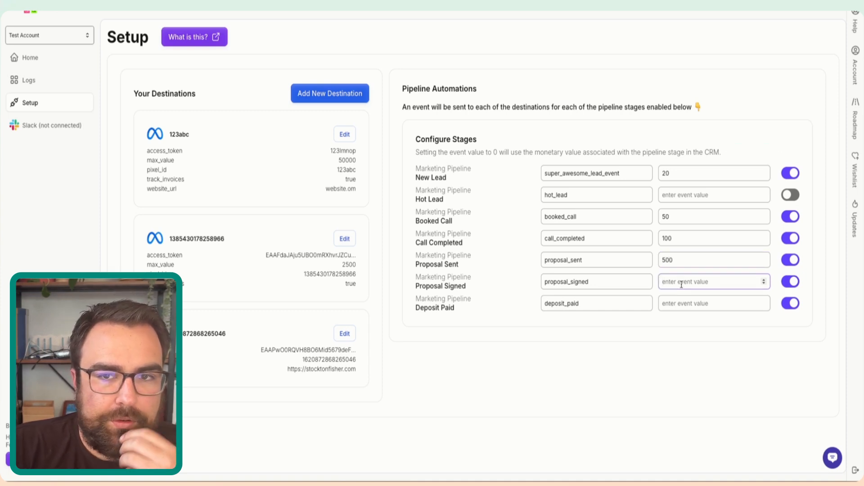
type("1000")
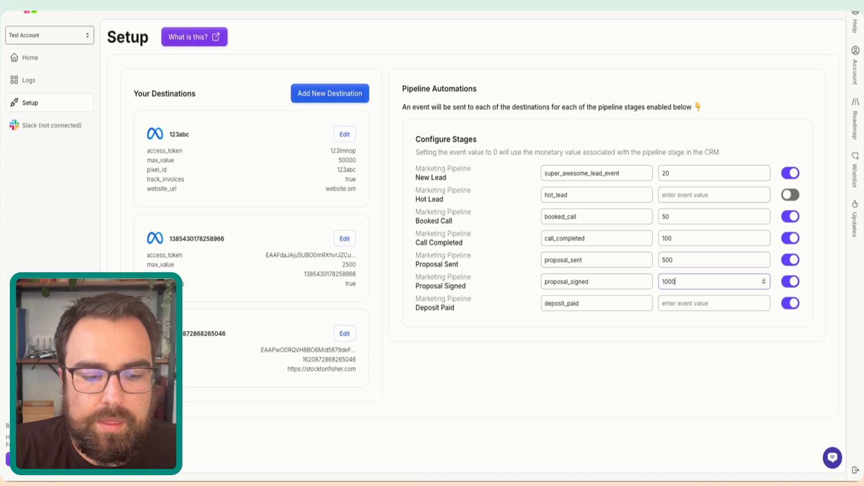
left_click(657, 387)
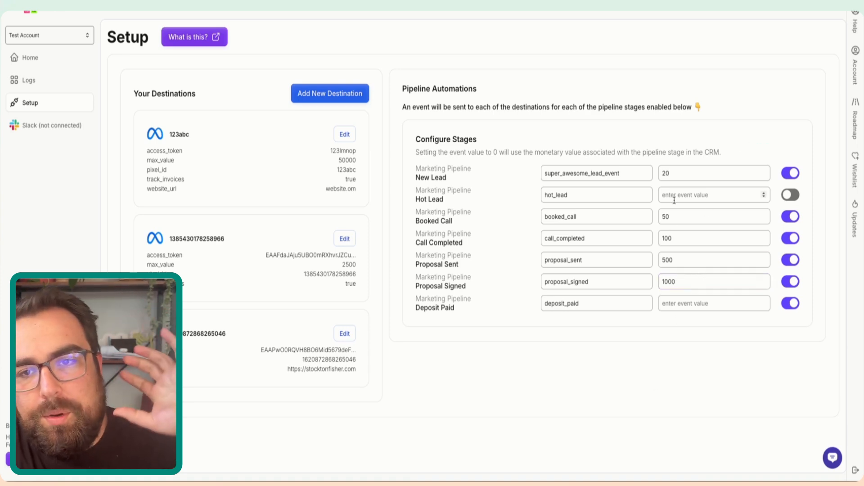
left_click(745, 304)
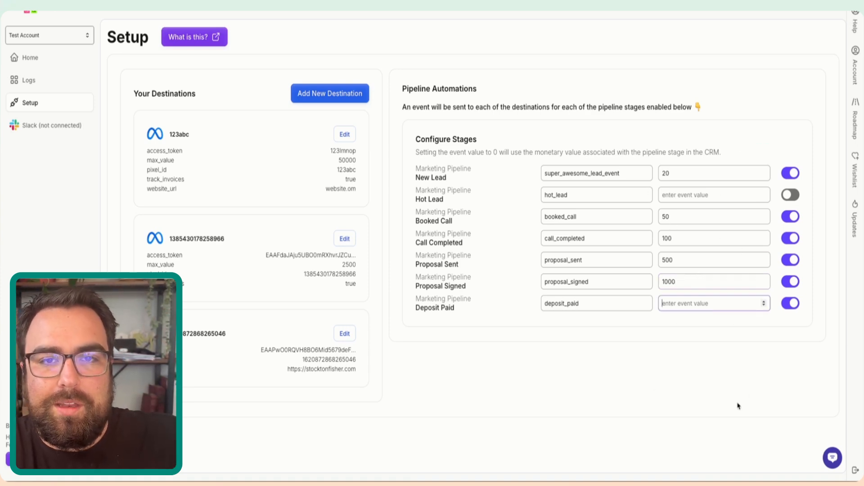
scroll(598, 379, "down", 1)
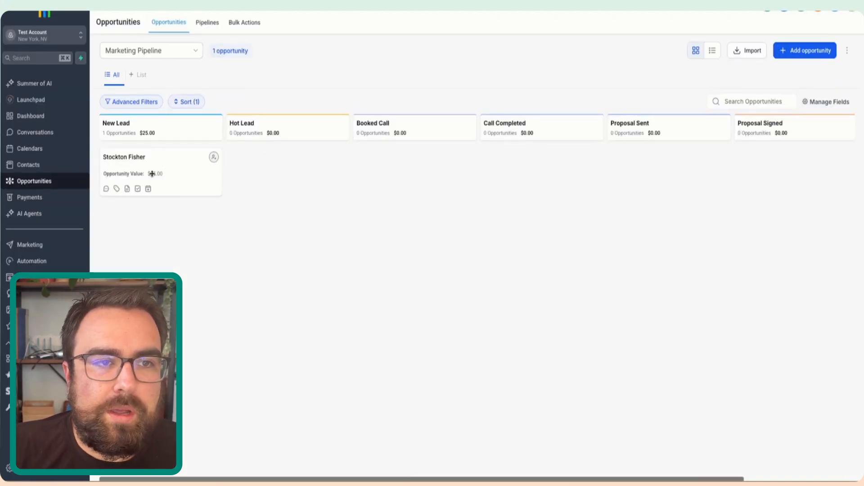
- Switch to HighLevel to move the opportunity from New Lead to Booked Call, and refresh the event logs in Hello Conversions
left_click_drag(164, 160, 396, 162)
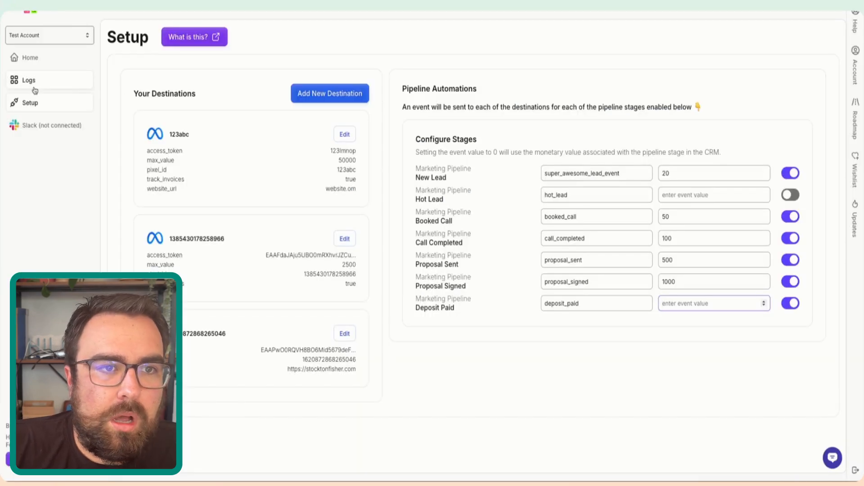
left_click(30, 81)
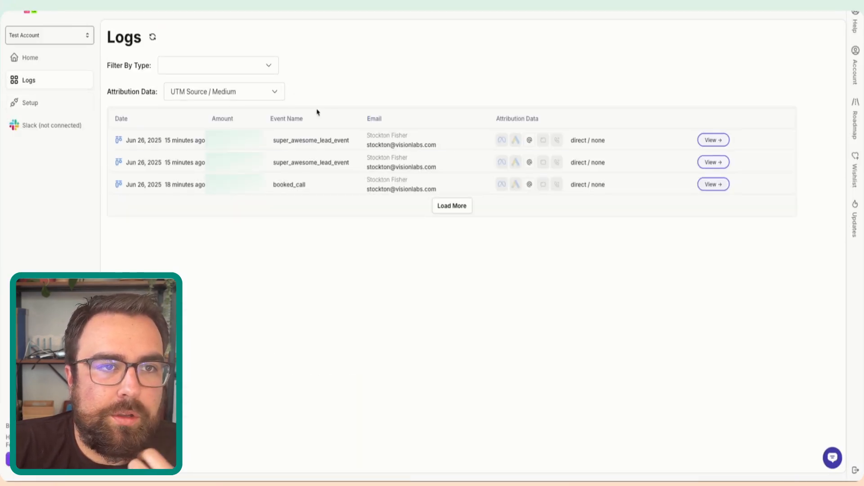
left_click(154, 38)
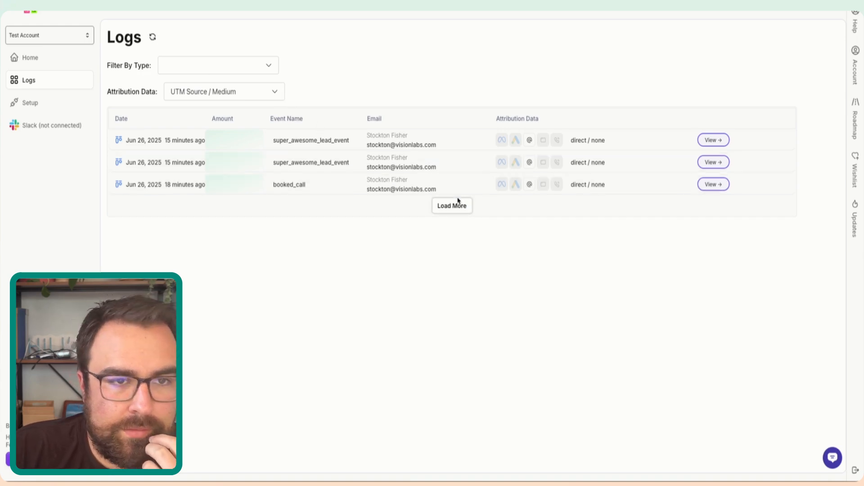
left_click(153, 37)
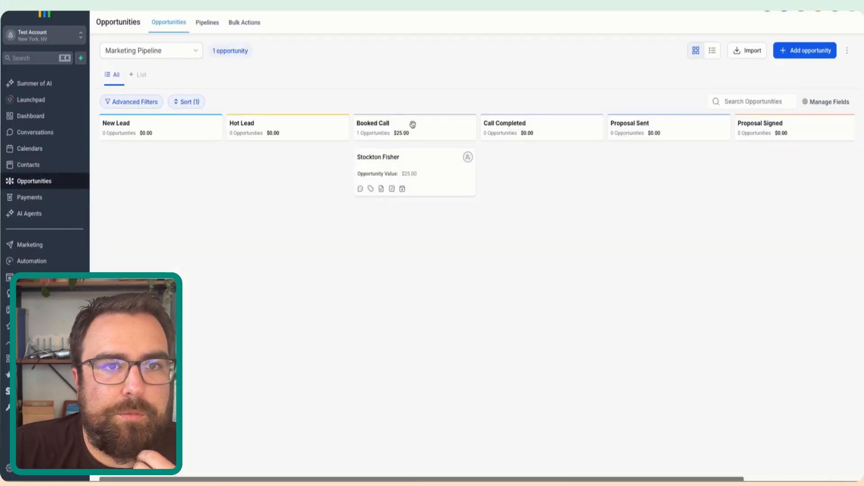
- Move the HighLevel opportunity from Booked Call to Call Completed and reload the Hello Conversions logs, trying the Pipeline Stages filter
left_click_drag(401, 166, 613, 160)
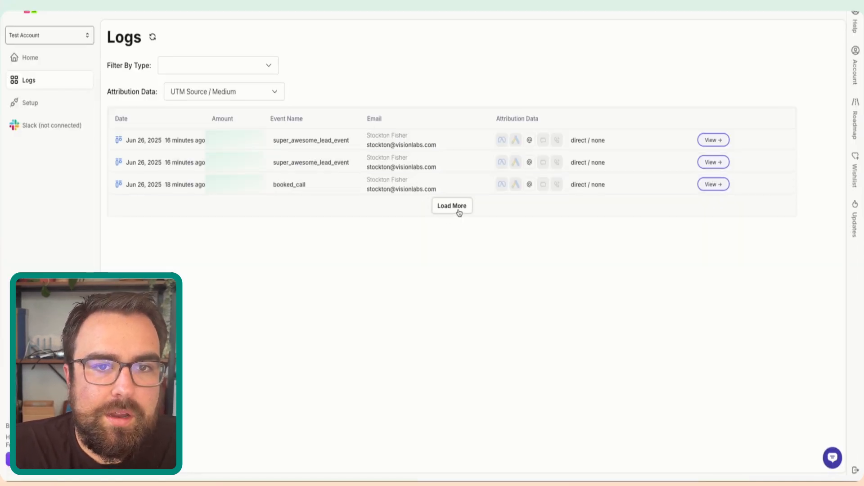
left_click(152, 37)
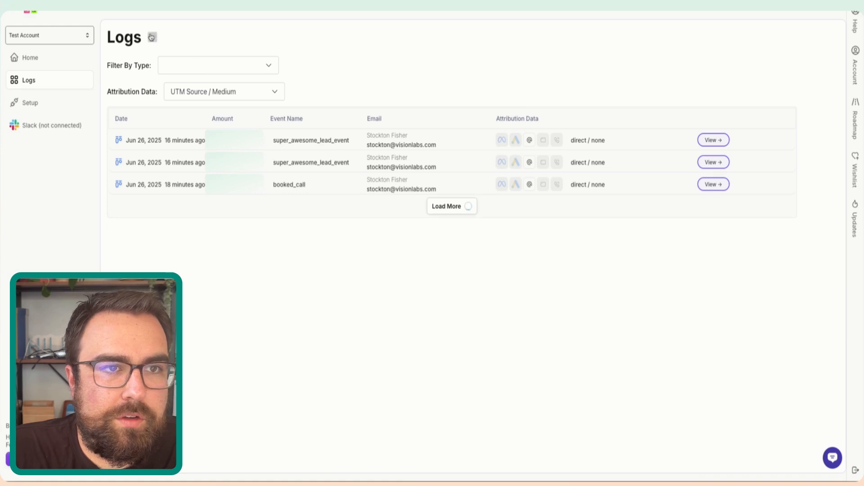
left_click(195, 65)
left_click(204, 102)
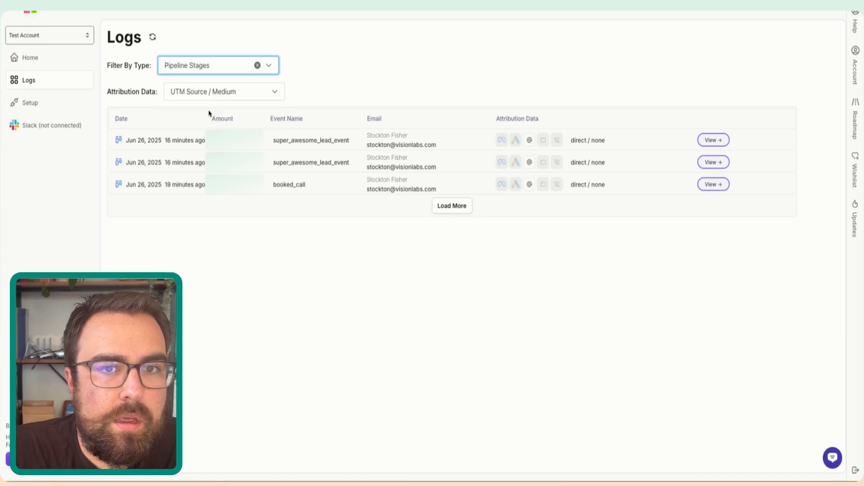
left_click(152, 38)
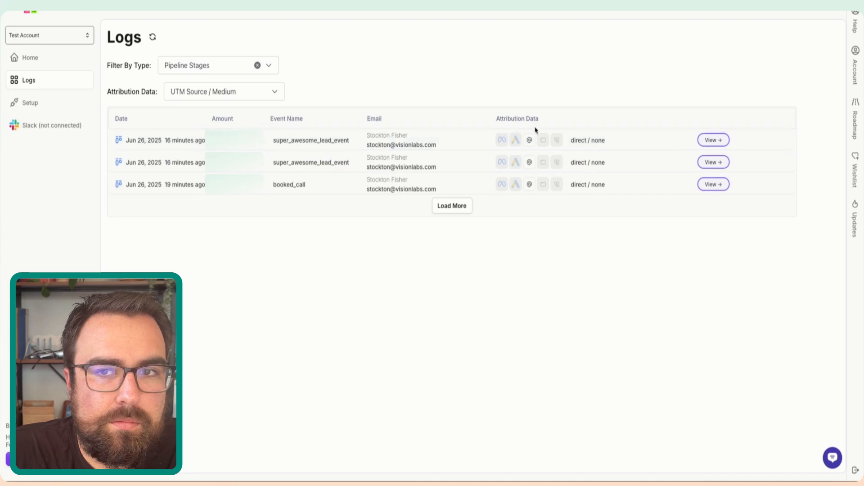
left_click(32, 55)
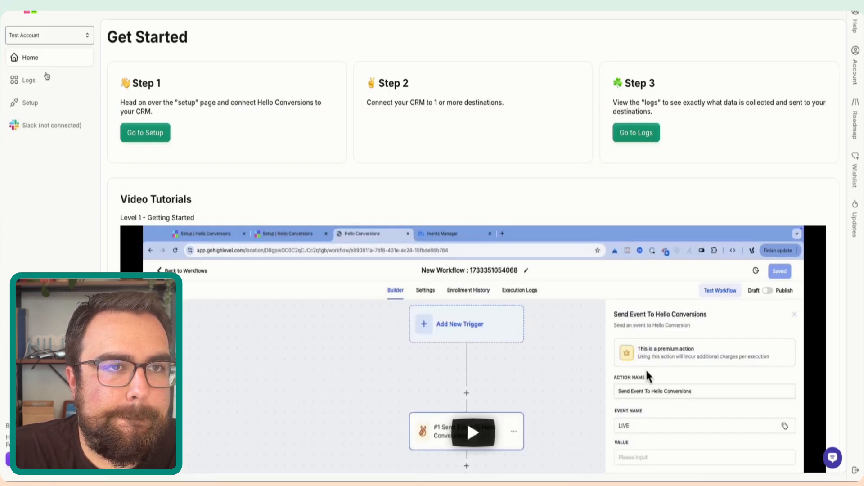
left_click(40, 81)
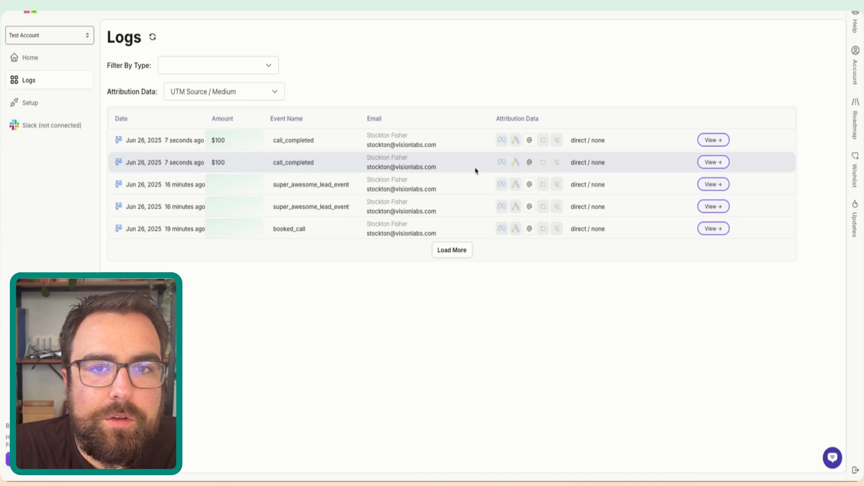
- Examine the second call_completed log entry's JSON data and contact attribution, and return to its event name in the logs
left_click(713, 162)
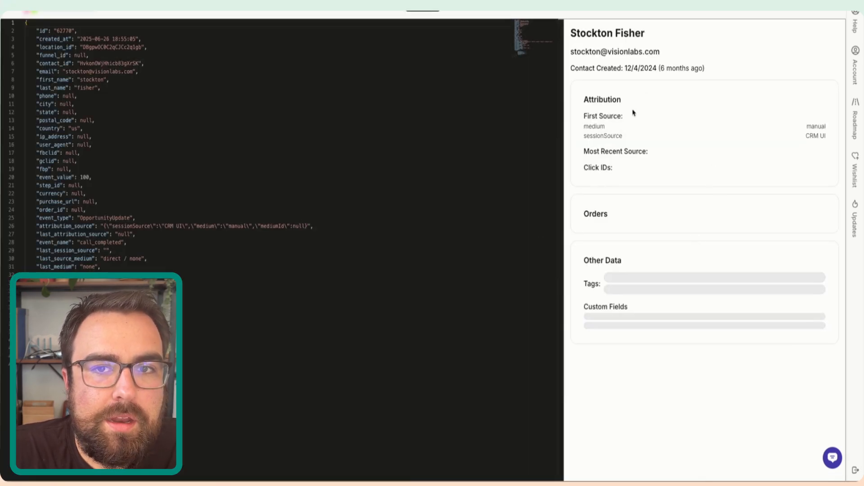
left_click_drag(39, 31, 117, 293)
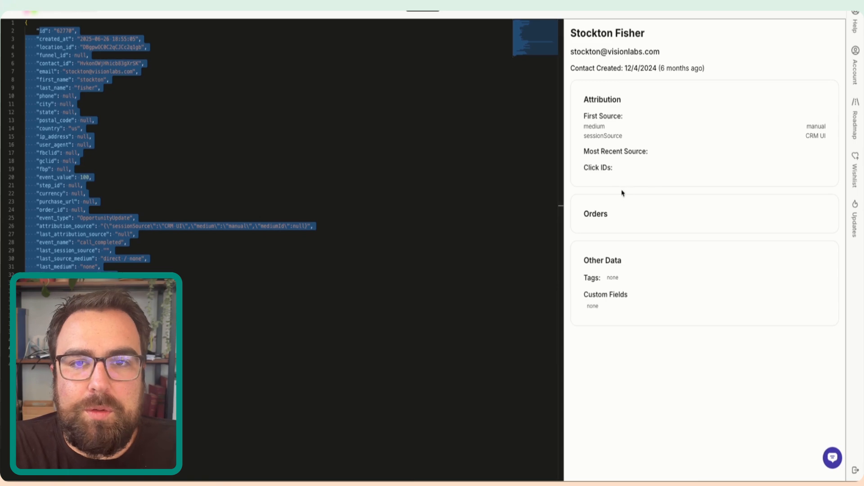
left_click_drag(615, 176, 539, 330)
left_click(483, 190)
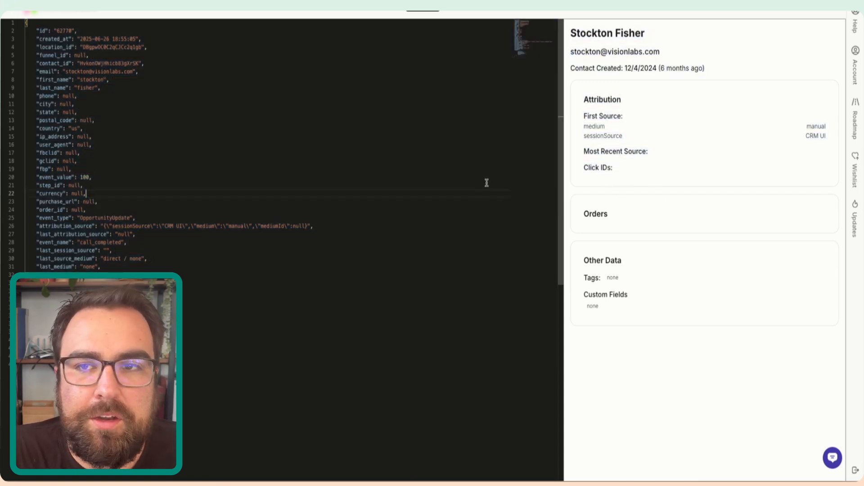
left_click(504, 13)
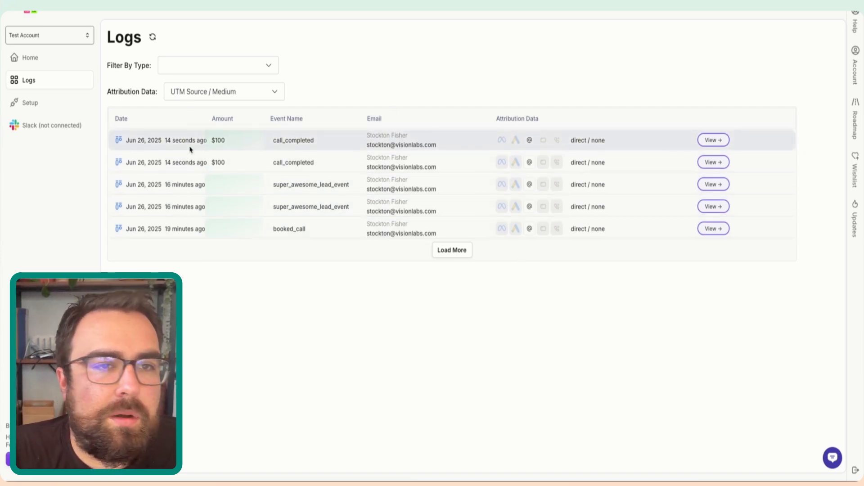
double_click(283, 162)
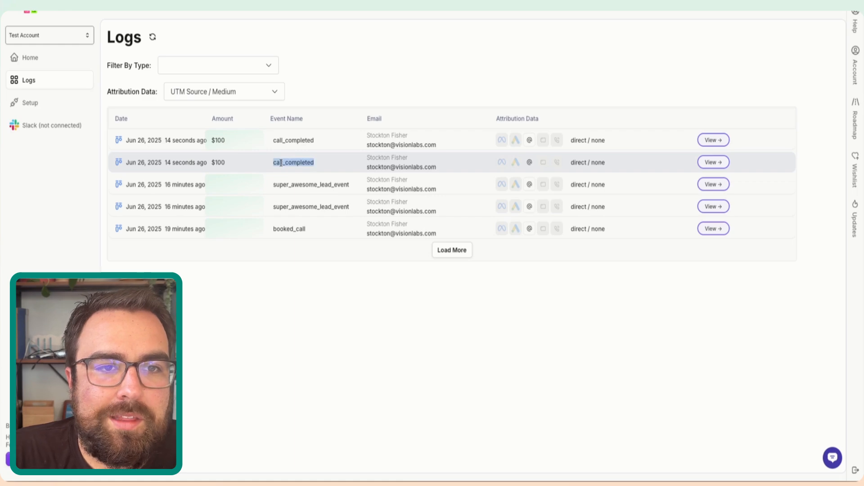
- Inspect the topmost call_completed log entry's JSON data and contact attribution, and switch to the whiteboard with the three tracking methods
double_click(284, 140)
left_click(189, 144)
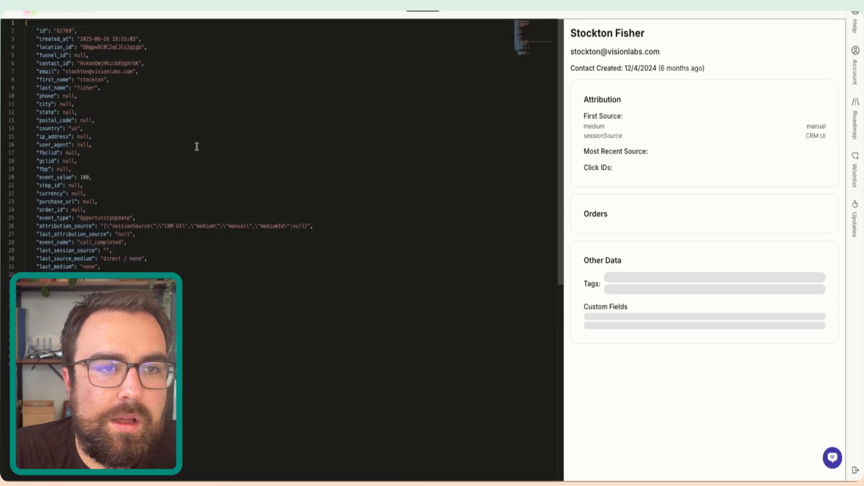
left_click(190, 17)
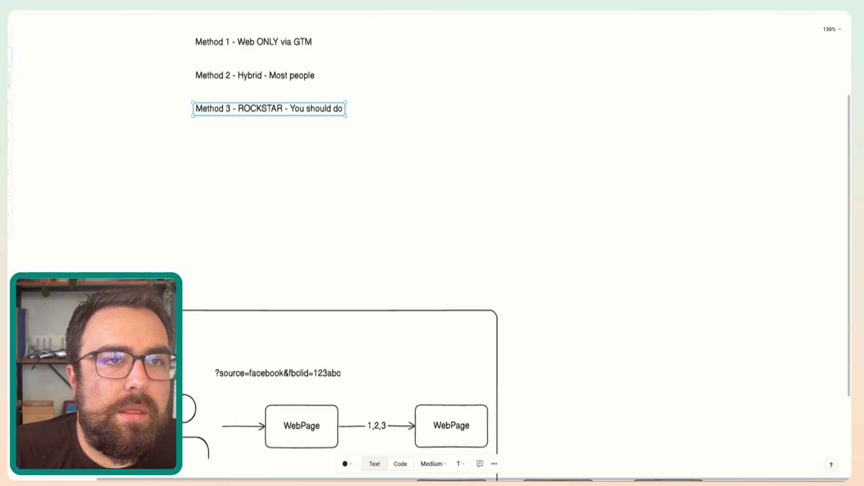
- Move the Draft and Purchase boxes lower in the second user flow diagram, and select its second WebPage box
scroll(325, 123, "down", 10)
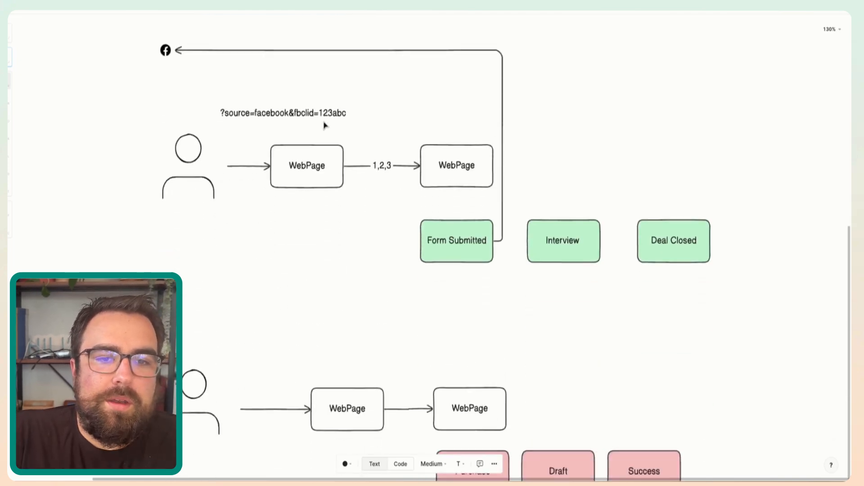
scroll(325, 126, "down", 2)
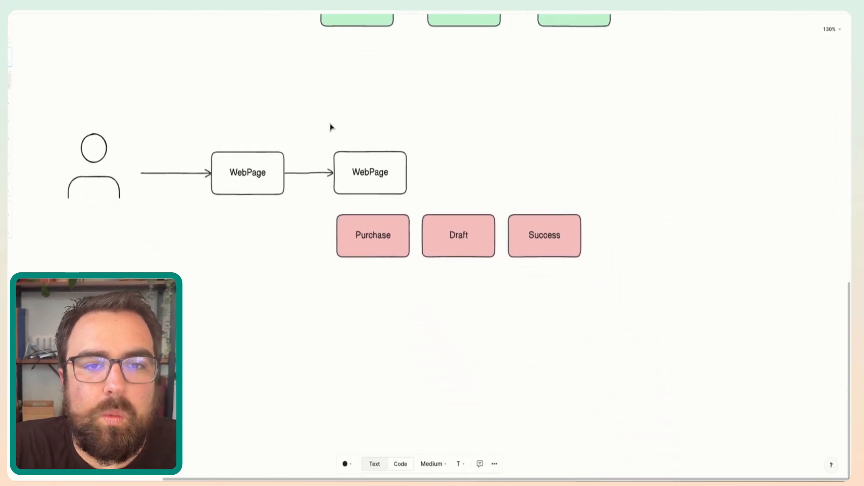
left_click_drag(462, 247, 465, 296)
left_click_drag(357, 234, 366, 281)
left_click(341, 180)
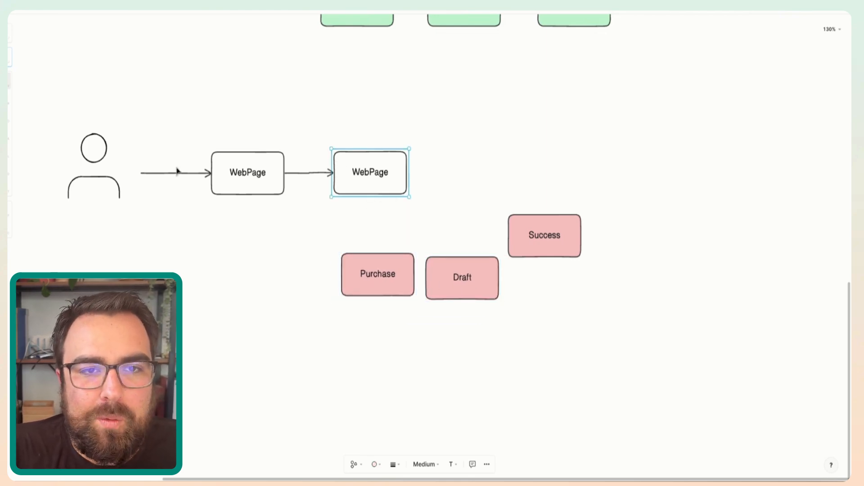
left_click(260, 191)
left_click(334, 187)
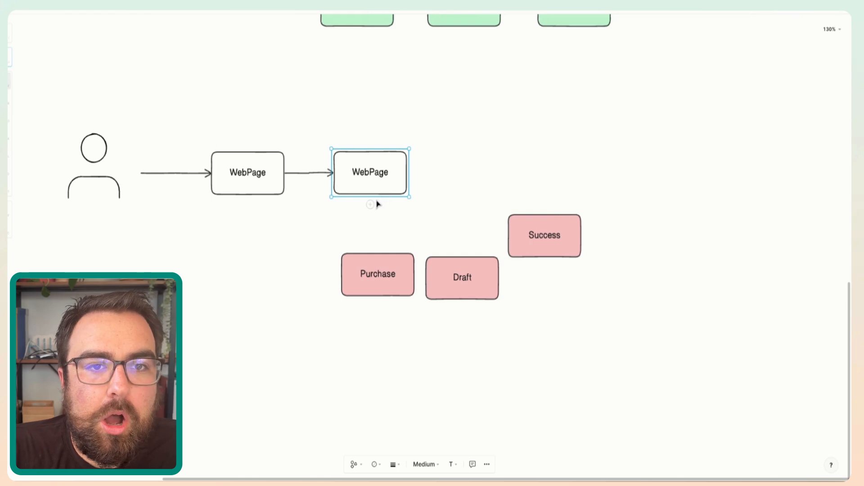
- Return to the list of tracking methods and highlight the Method 1, Method 2 and Method 3 lines in turn
scroll(331, 64, "up", 5)
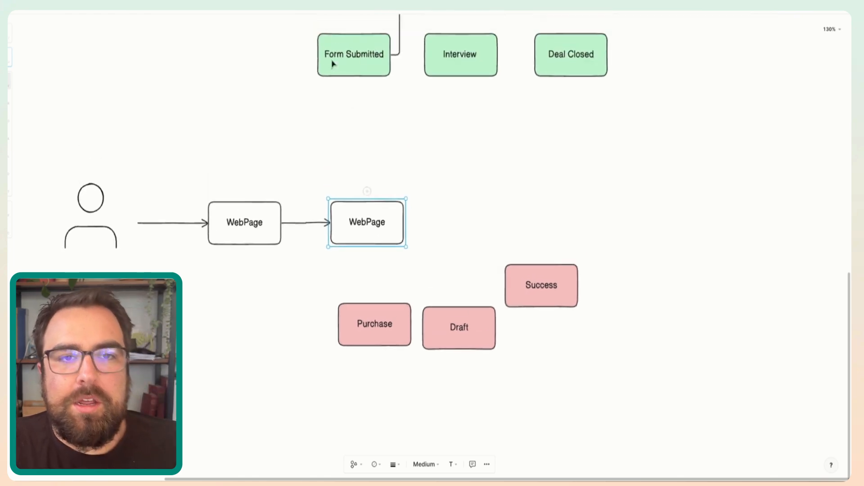
scroll(332, 64, "up", 8)
scroll(332, 63, "down", 3)
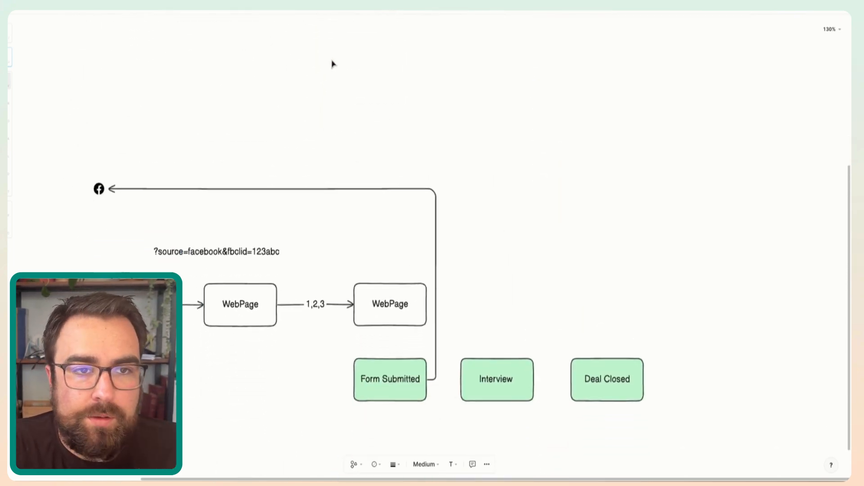
scroll(331, 64, "up", 5)
double_click(202, 82)
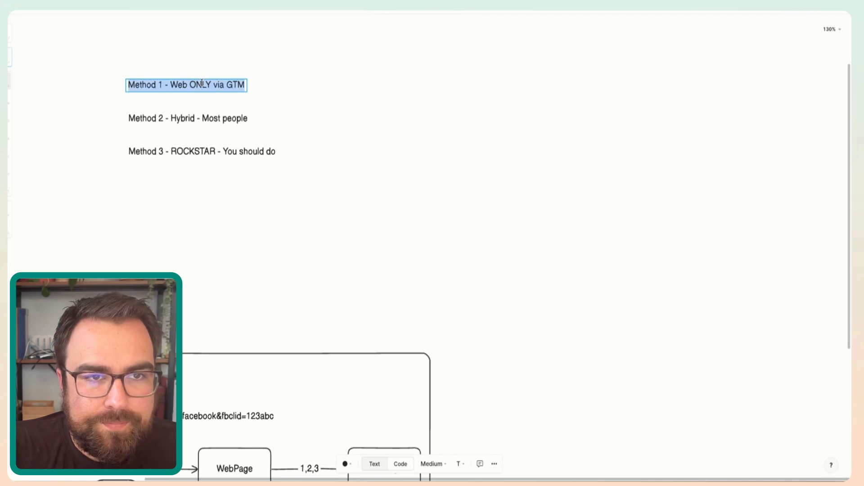
left_click(210, 121)
double_click(208, 120)
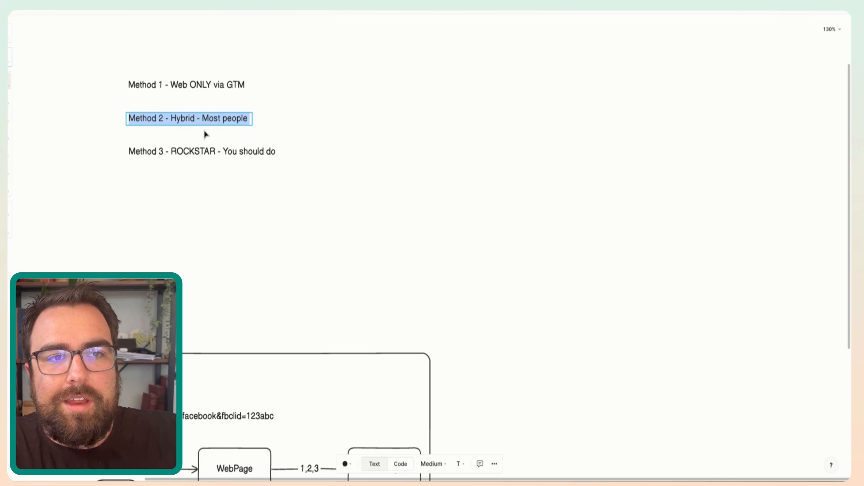
left_click(189, 118)
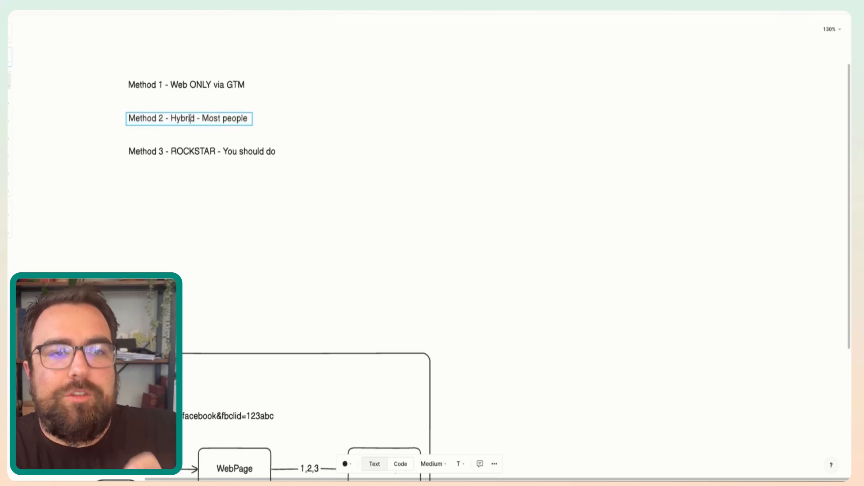
key("ctrl+a")
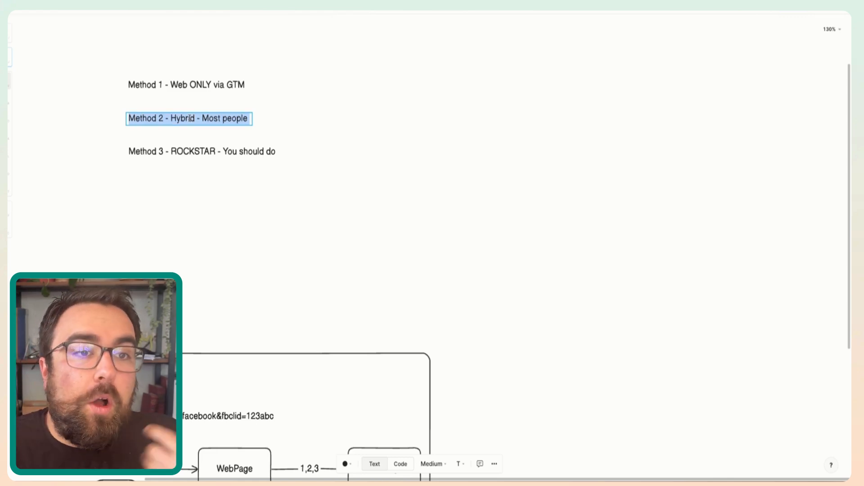
double_click(165, 153)
- Review the Facebook form-submission flow and the Purchase, Draft and Success flow, and return to the list of methods
scroll(178, 160, "down", 3)
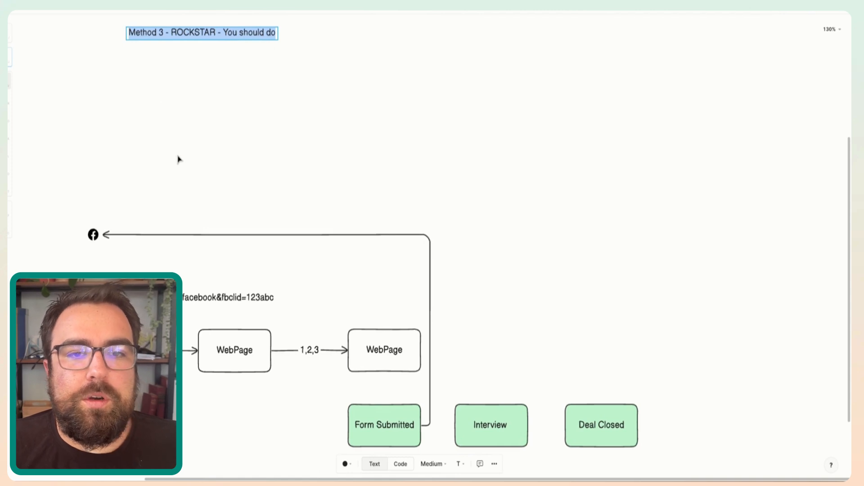
scroll(179, 158, "down", 5)
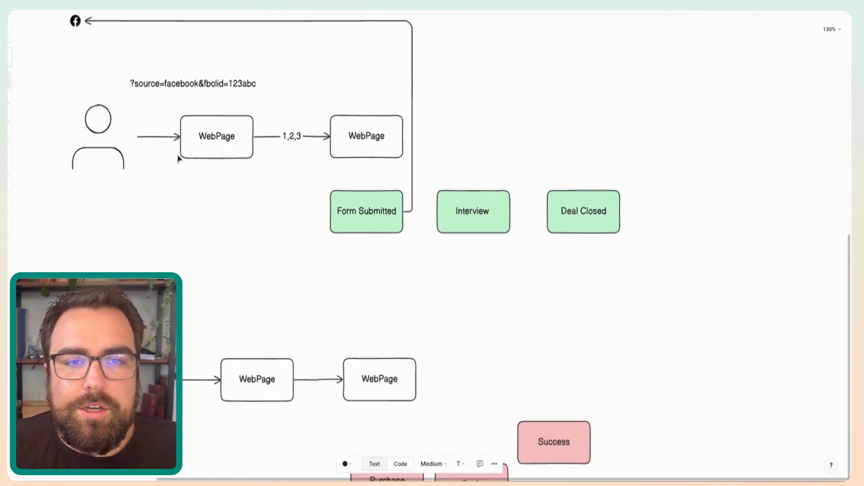
scroll(382, 281, "down", 4)
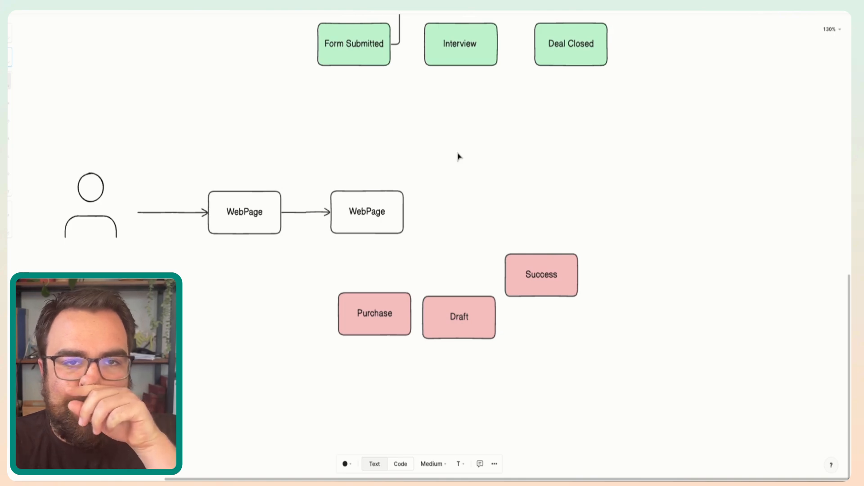
scroll(458, 156, "up", 2)
scroll(458, 156, "up", 4)
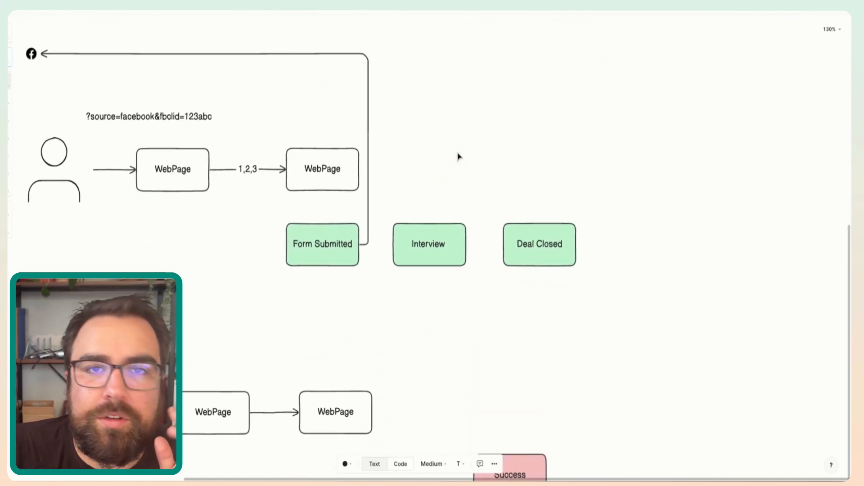
scroll(458, 156, "up", 3)
scroll(458, 156, "up", 7)
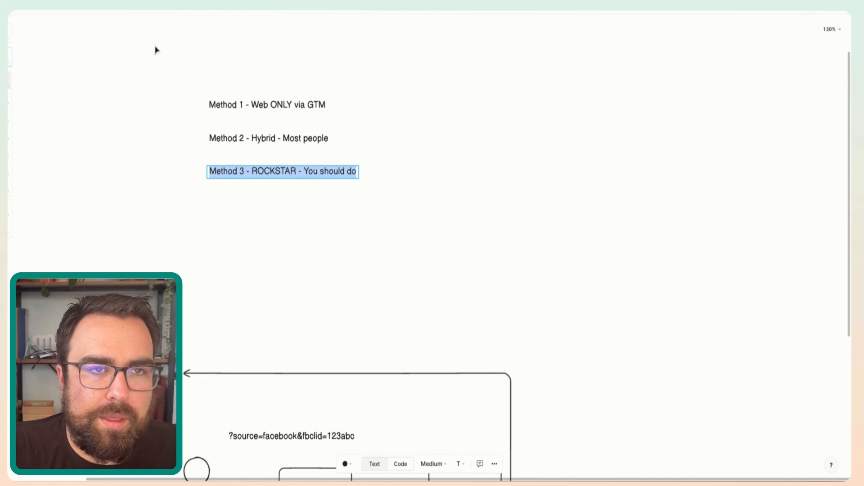